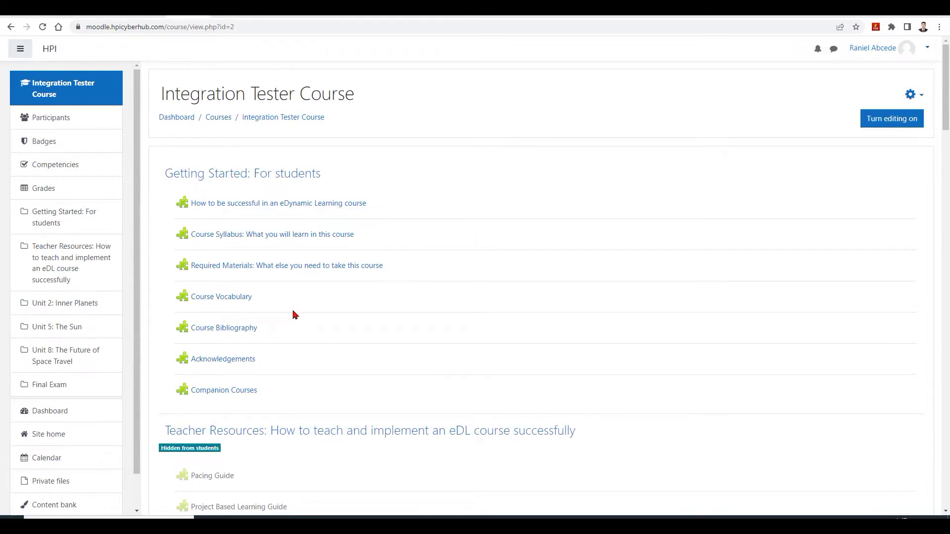
drag(135, 84, 135, 135)
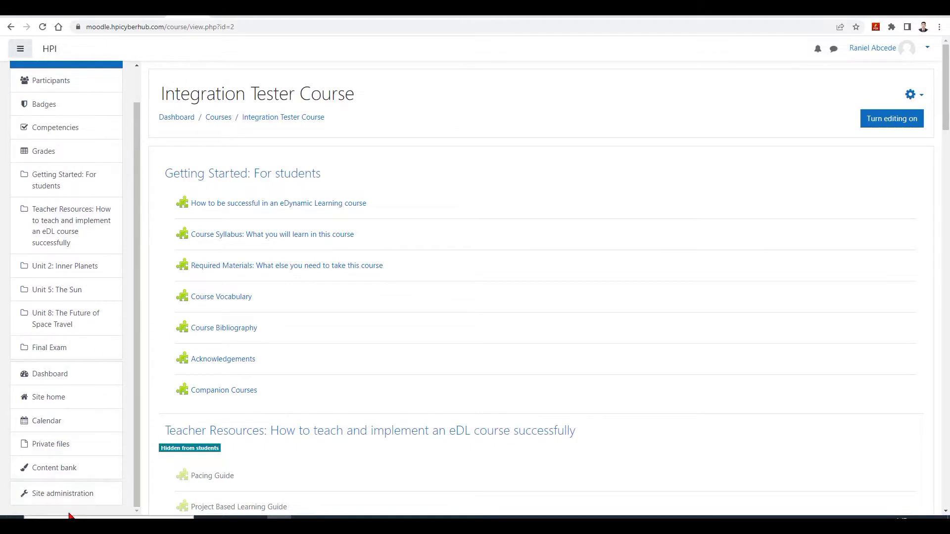
- Go to Site administration from the Integration Tester Course page
click(66, 496)
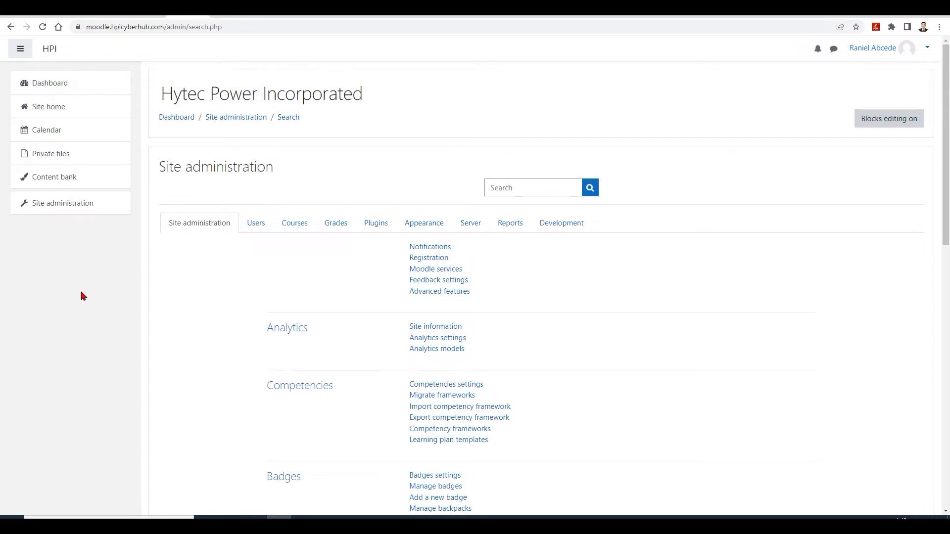
- Reach Manage templates via Plugins and the Custom certificate activity module
click(376, 228)
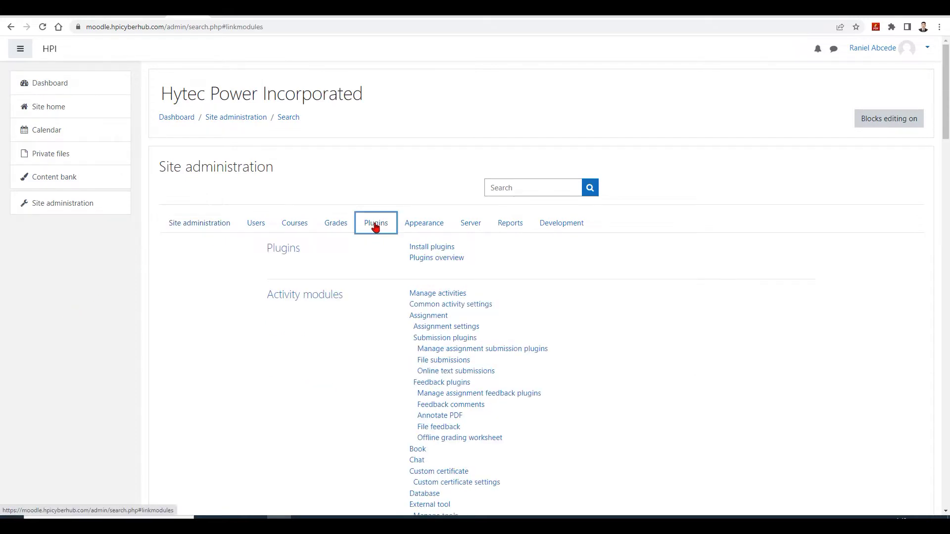
scroll(180, 382, down, 2)
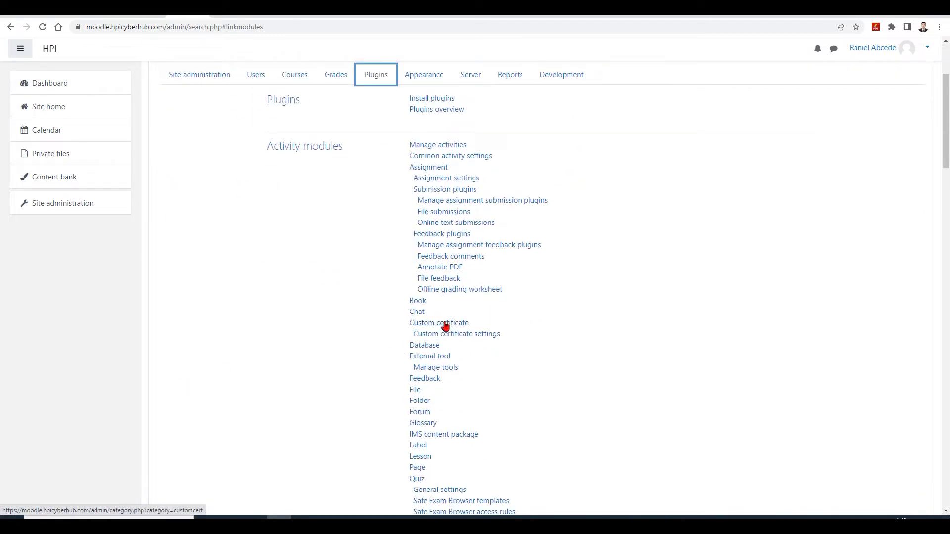
click(445, 326)
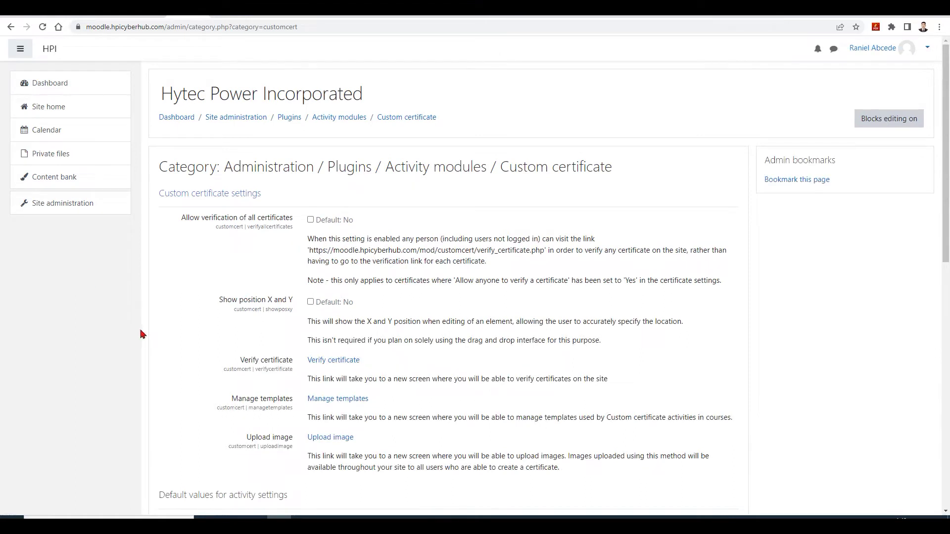
scroll(145, 362, down, 1)
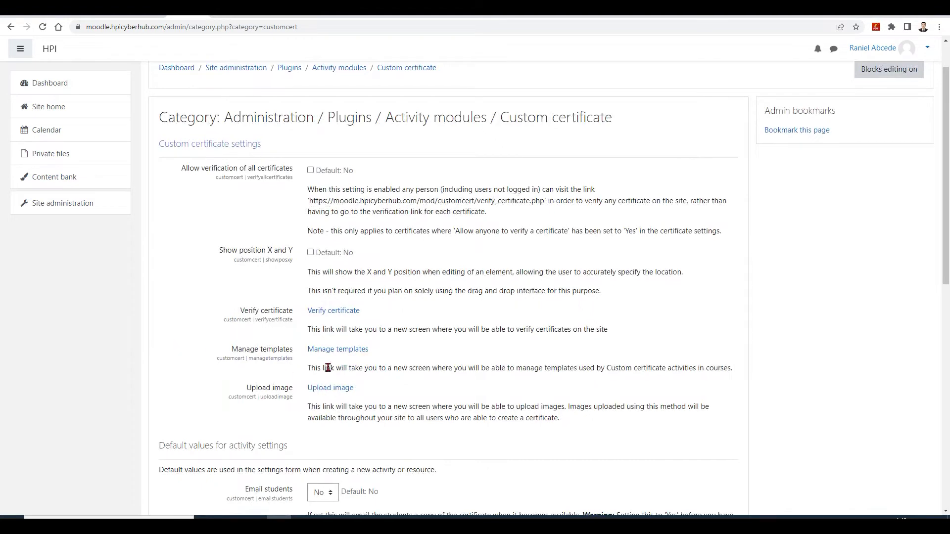
click(342, 350)
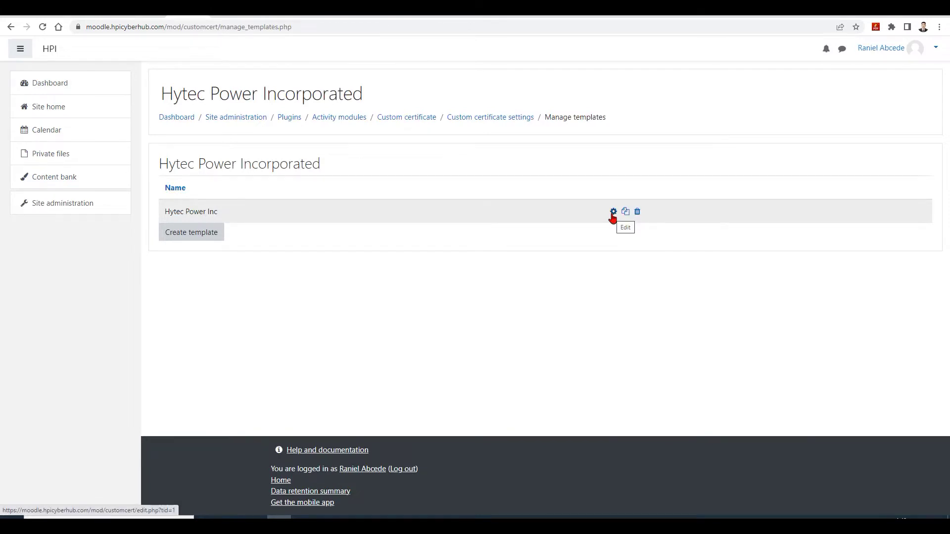
- Edit the Hytec Power Inc template and review the available element types without adding any
click(613, 213)
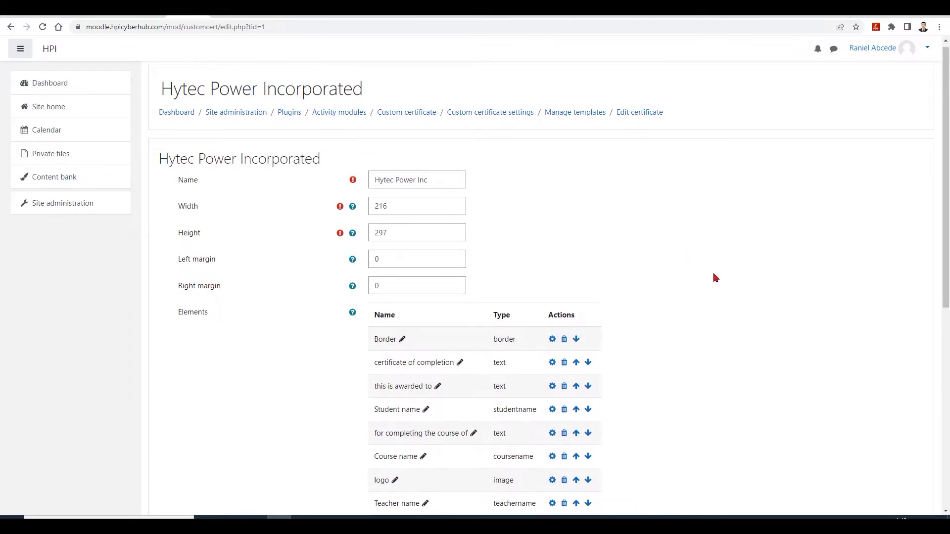
scroll(715, 278, down, 3)
scroll(715, 278, down, 2)
scroll(714, 278, up, 3)
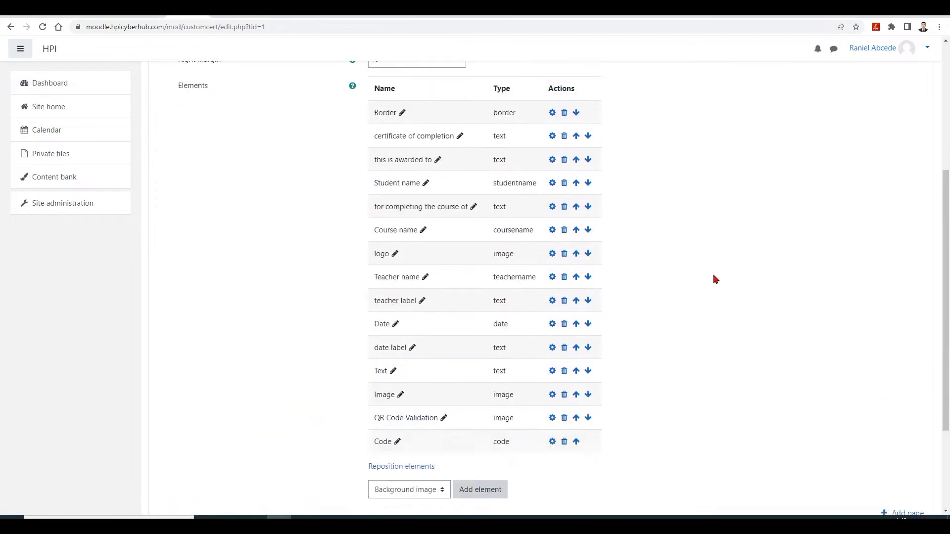
scroll(715, 278, up, 1)
scroll(715, 280, up, 1)
scroll(703, 285, down, 4)
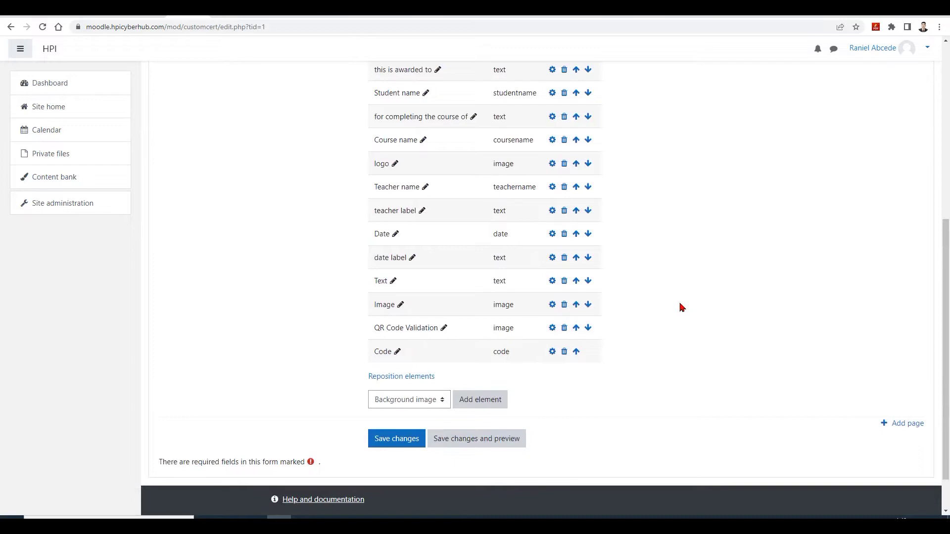
scroll(663, 322, up, 1)
scroll(662, 321, up, 2)
scroll(661, 320, down, 1)
scroll(663, 324, down, 3)
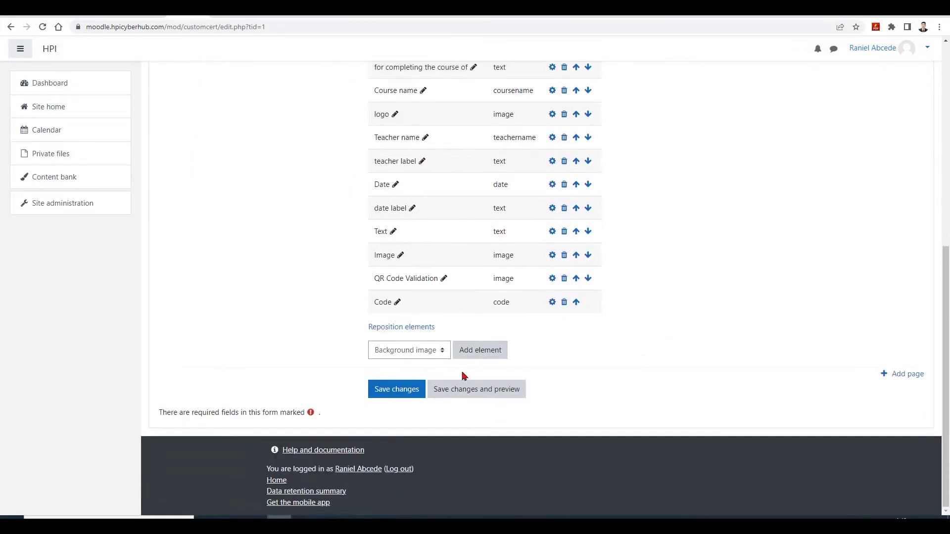
click(421, 355)
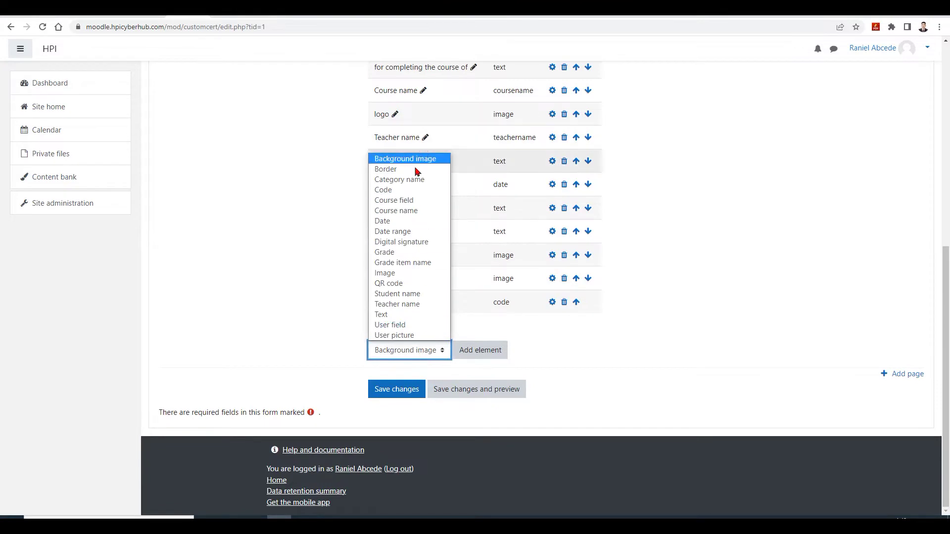
click(723, 341)
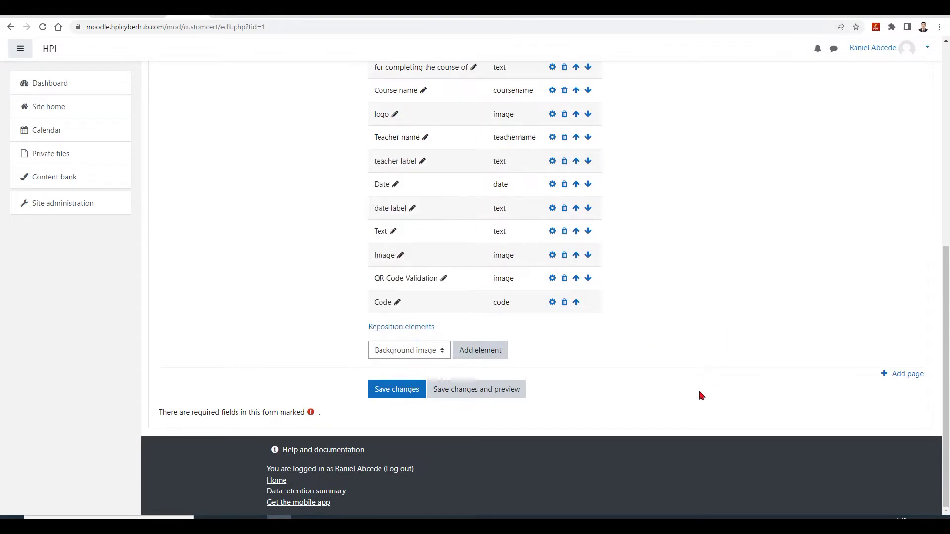
scroll(700, 394, up, 3)
scroll(697, 399, up, 1)
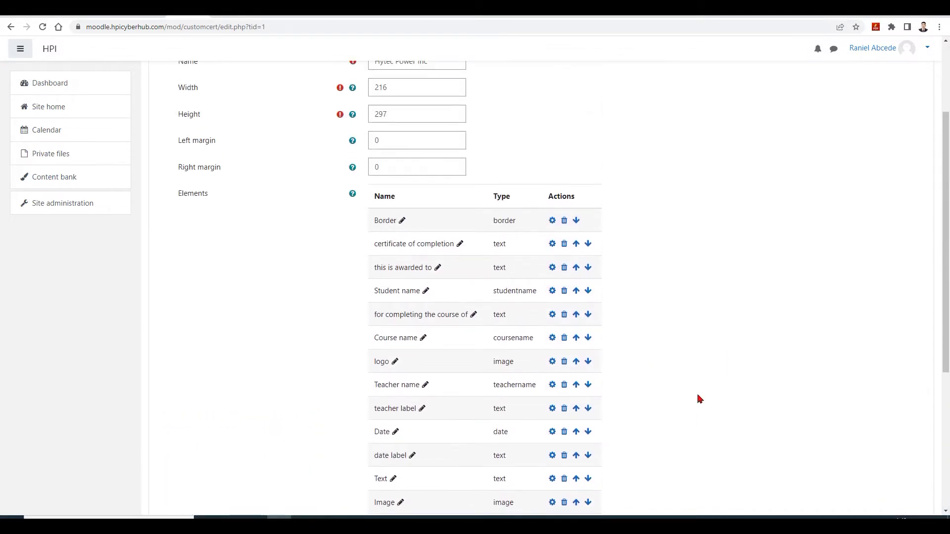
scroll(698, 399, down, 5)
click(416, 405)
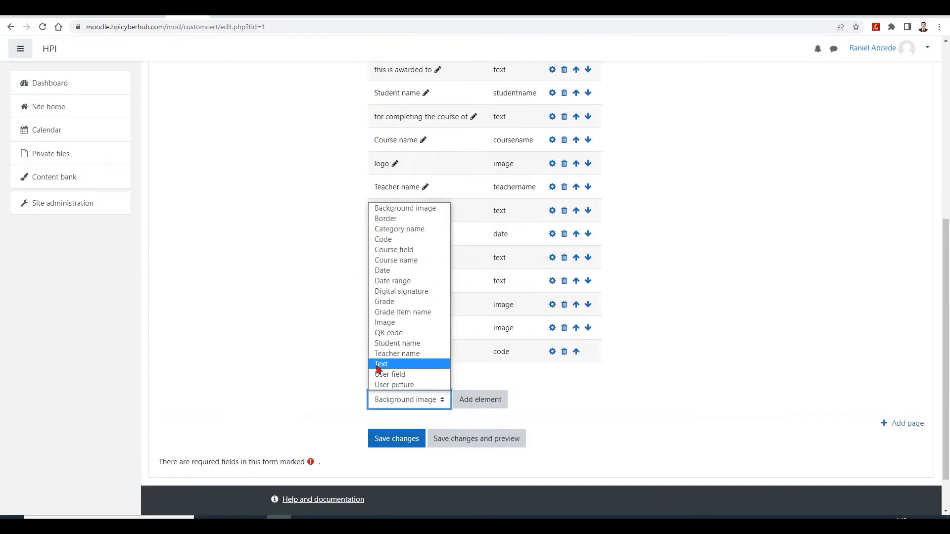
click(553, 397)
scroll(553, 405, up, 3)
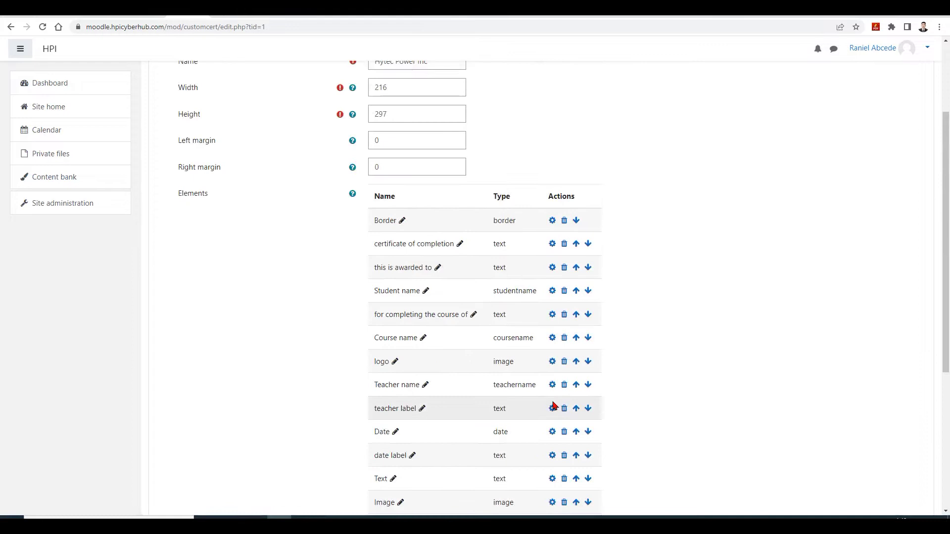
click(552, 245)
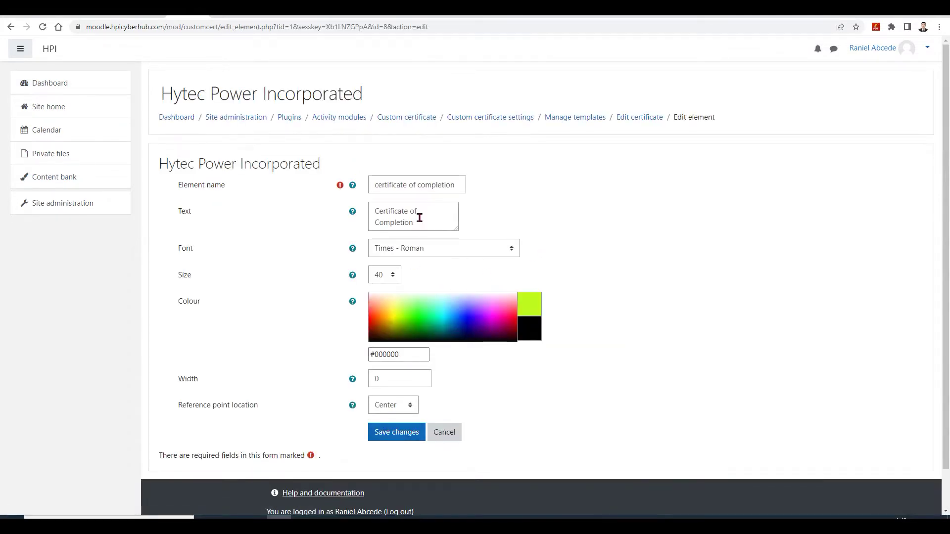
click(438, 438)
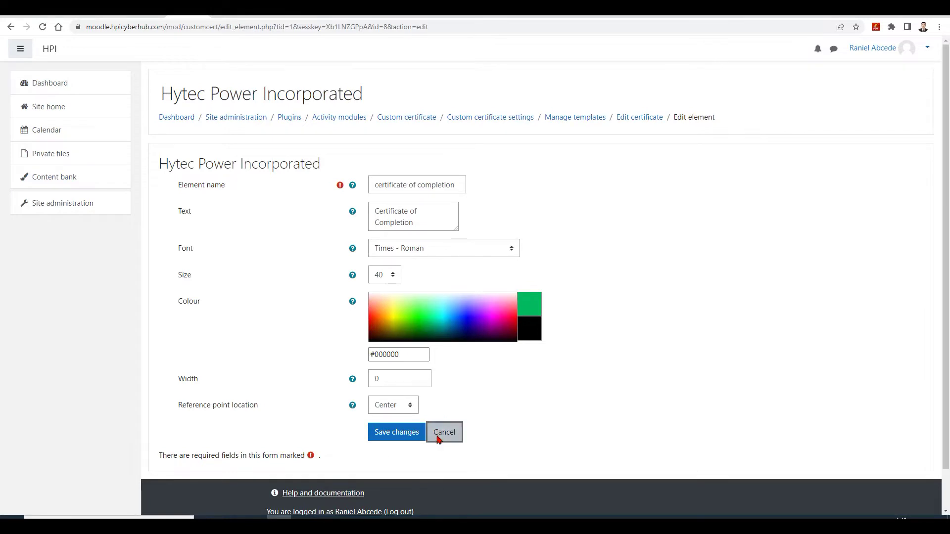
scroll(643, 462, down, 2)
scroll(594, 437, down, 3)
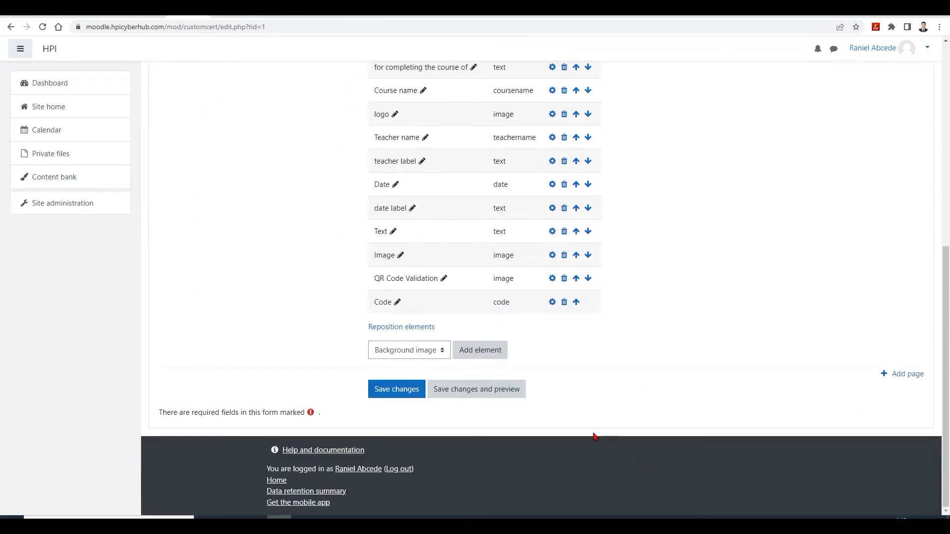
- Save changes and preview the certificate PDF, checking its title text
click(507, 398)
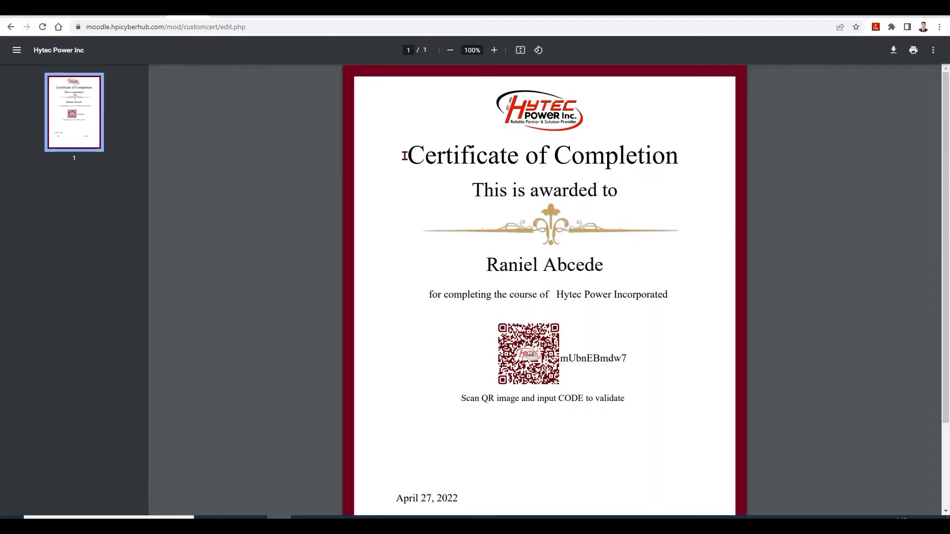
drag(407, 156, 675, 156)
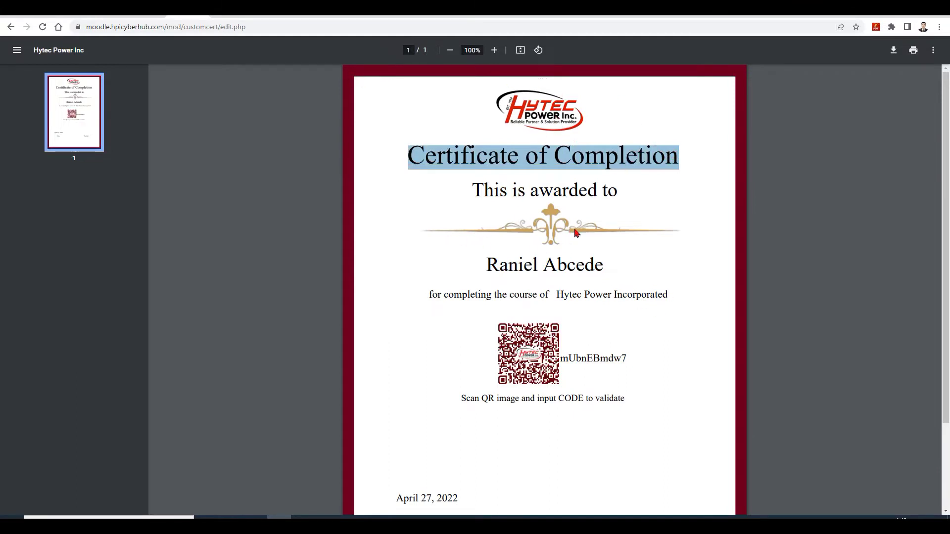
scroll(672, 400, down, 2)
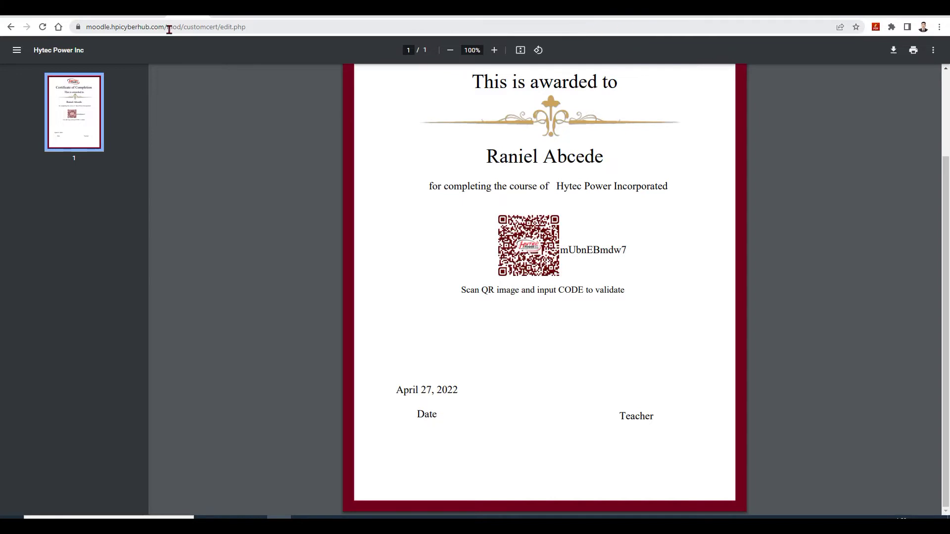
- Return to the template, review the element types, and save changes with preview
click(11, 26)
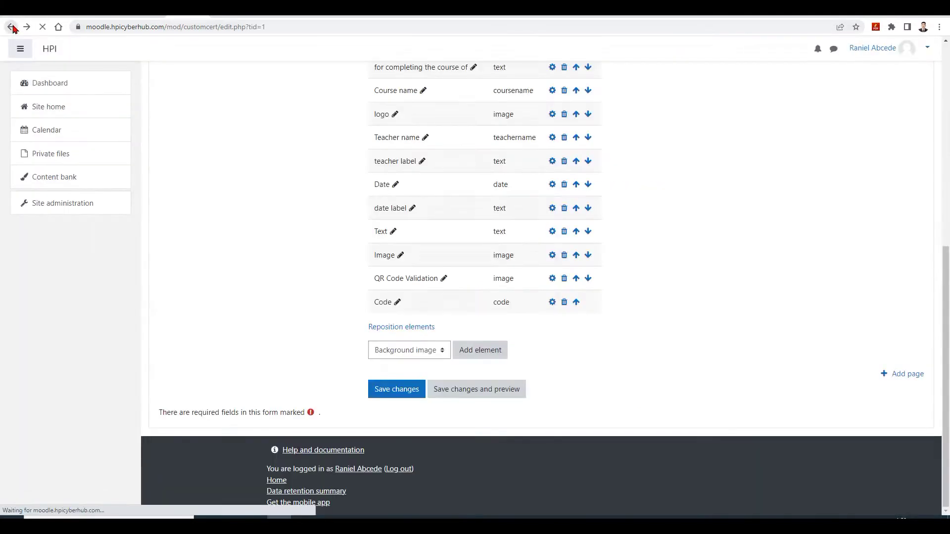
scroll(595, 361, up, 1)
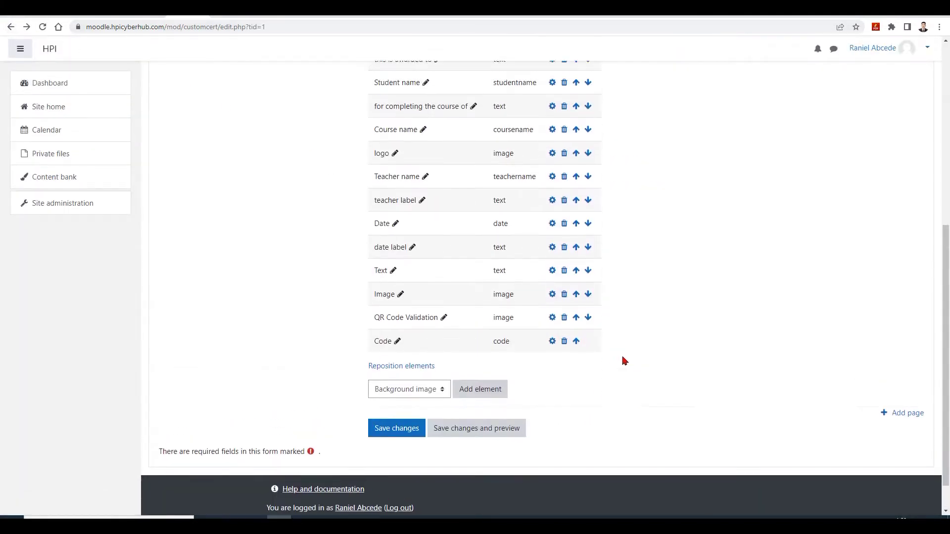
scroll(627, 362, up, 1)
scroll(628, 371, up, 1)
scroll(628, 371, down, 1)
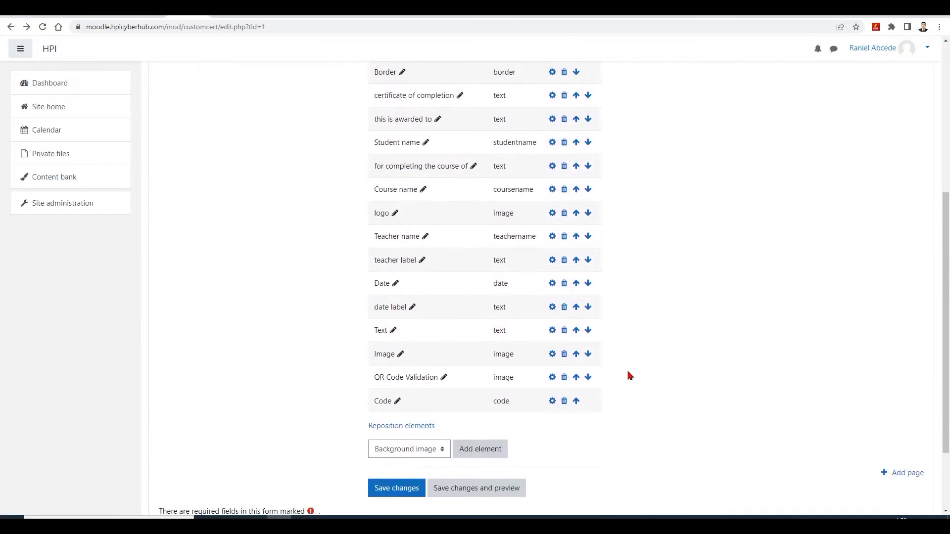
scroll(623, 371, up, 2)
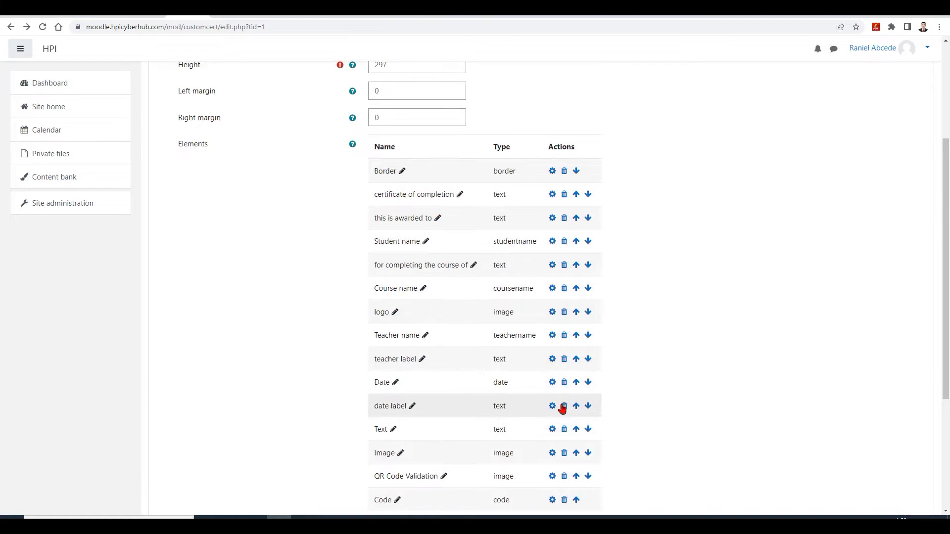
scroll(609, 393, down, 4)
scroll(608, 393, up, 2)
scroll(615, 390, up, 1)
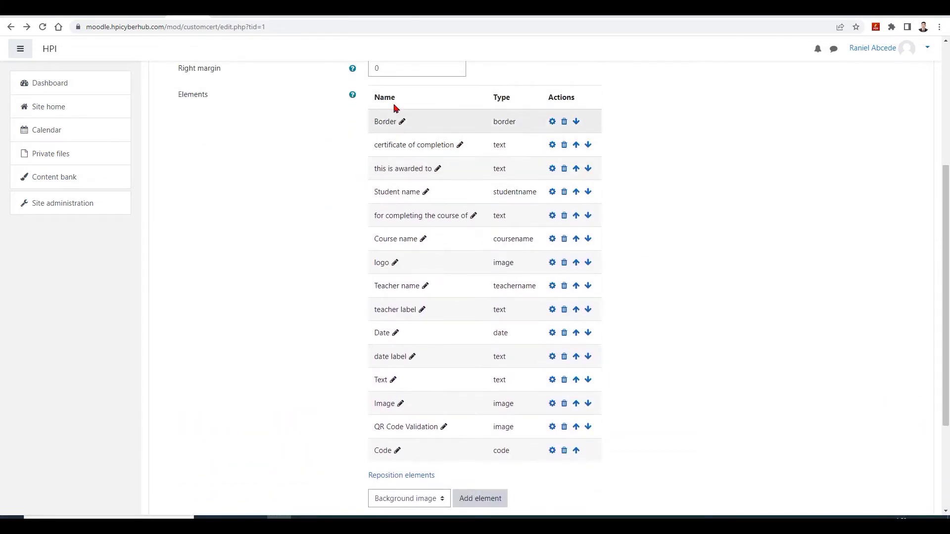
scroll(671, 388, down, 2)
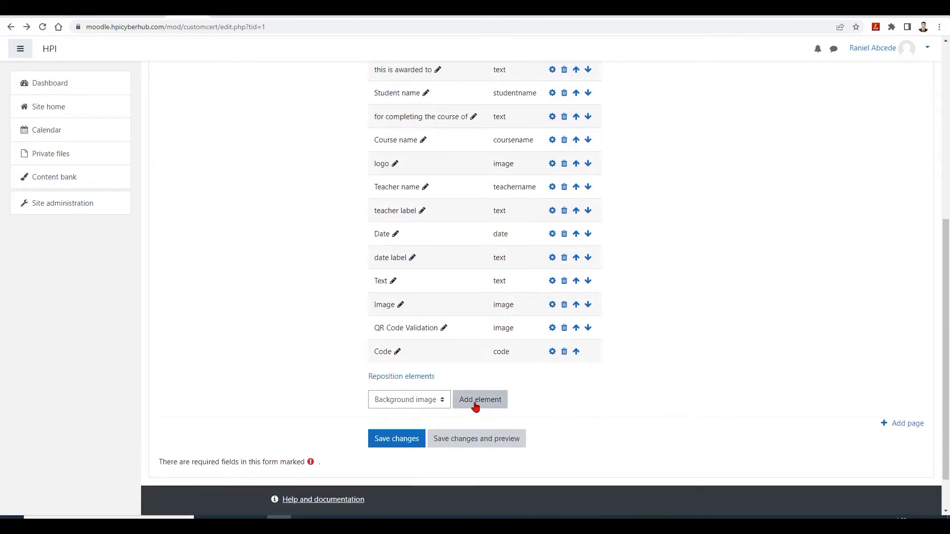
click(427, 401)
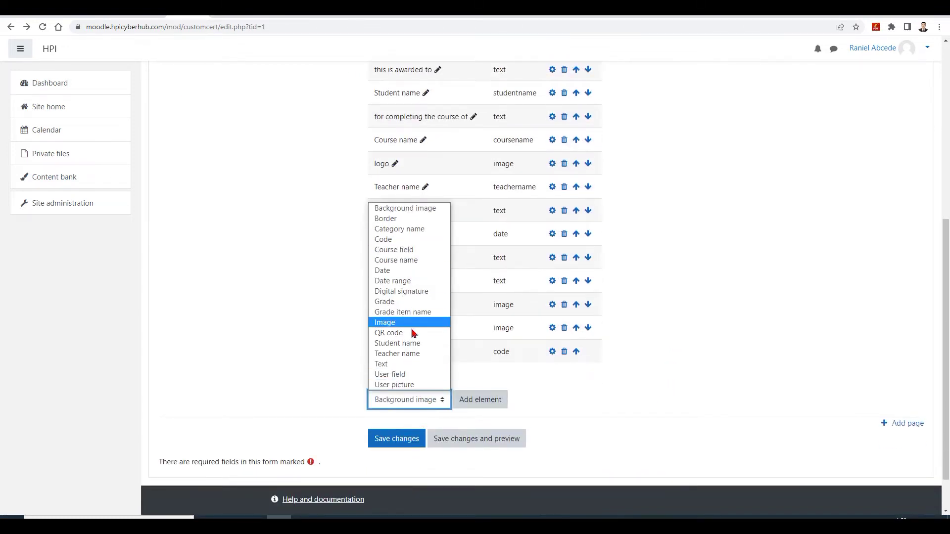
click(576, 401)
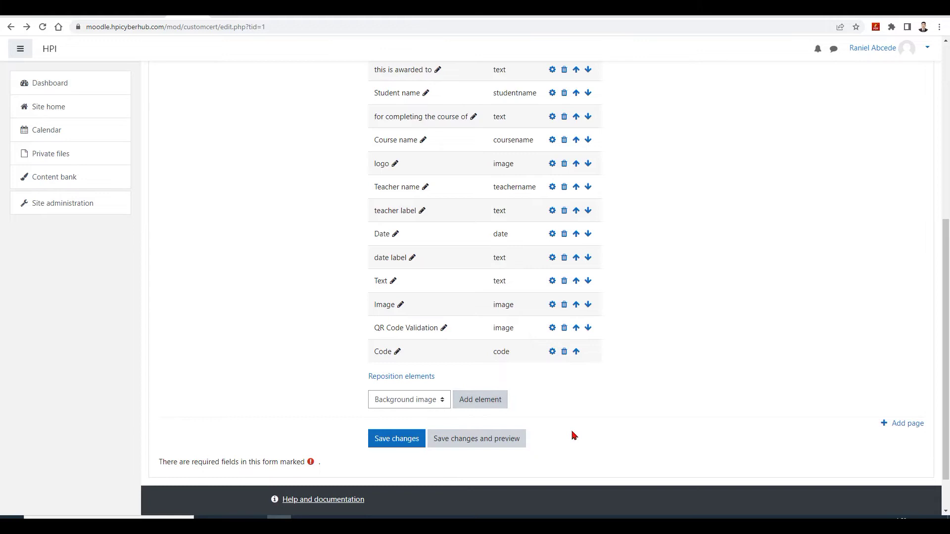
scroll(573, 437, down, 1)
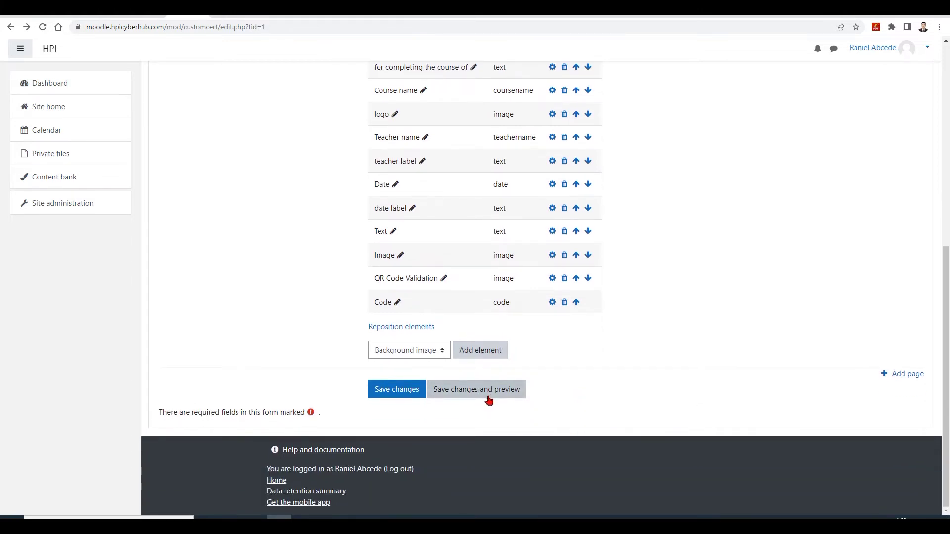
click(488, 399)
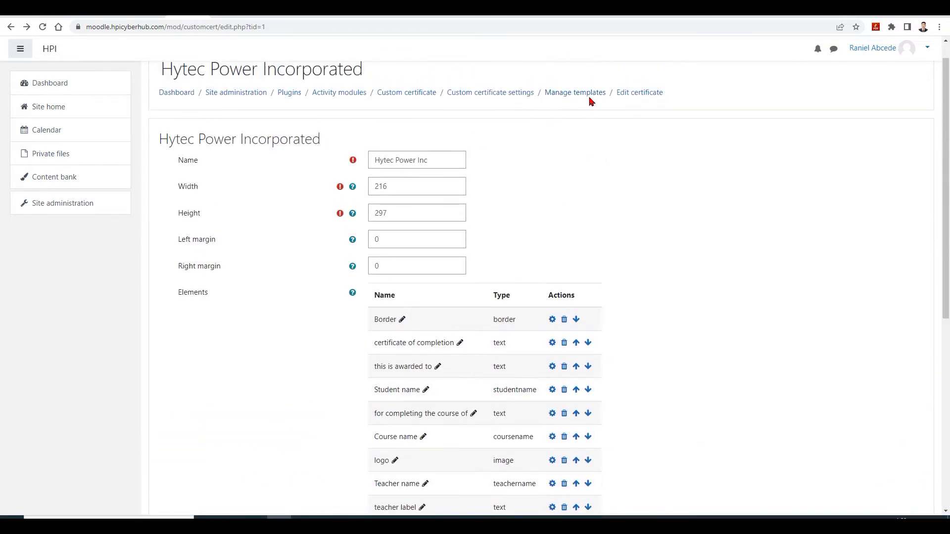
- Reach the Verify certificate page from Custom certificate settings and grab its address
click(586, 95)
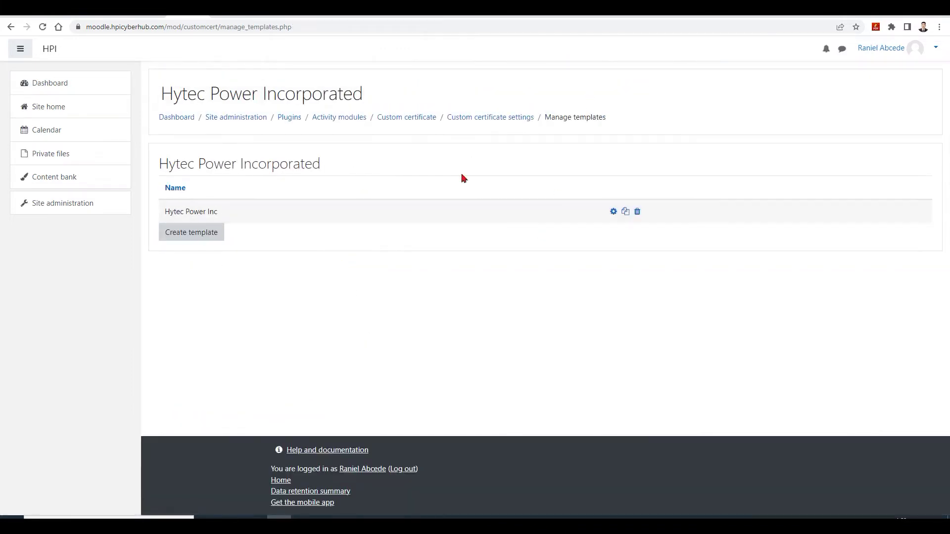
click(493, 117)
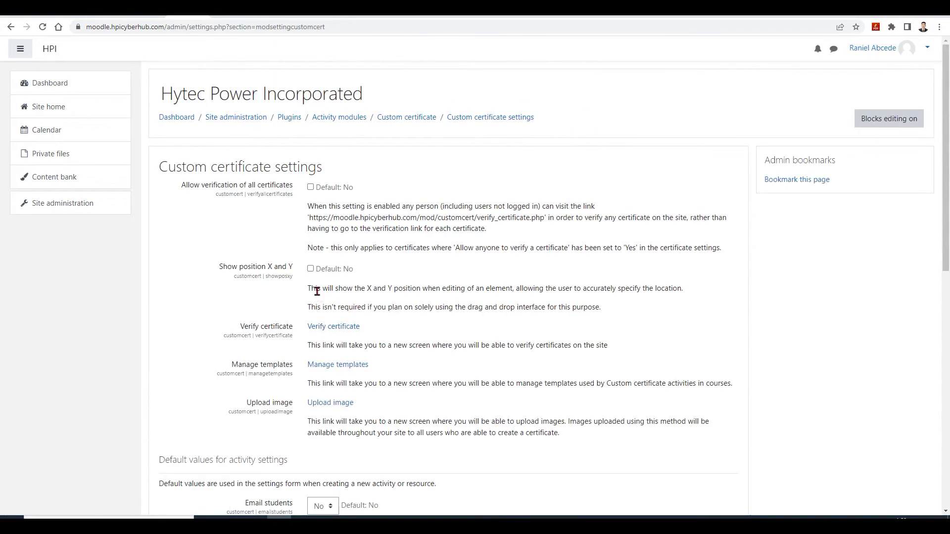
click(334, 329)
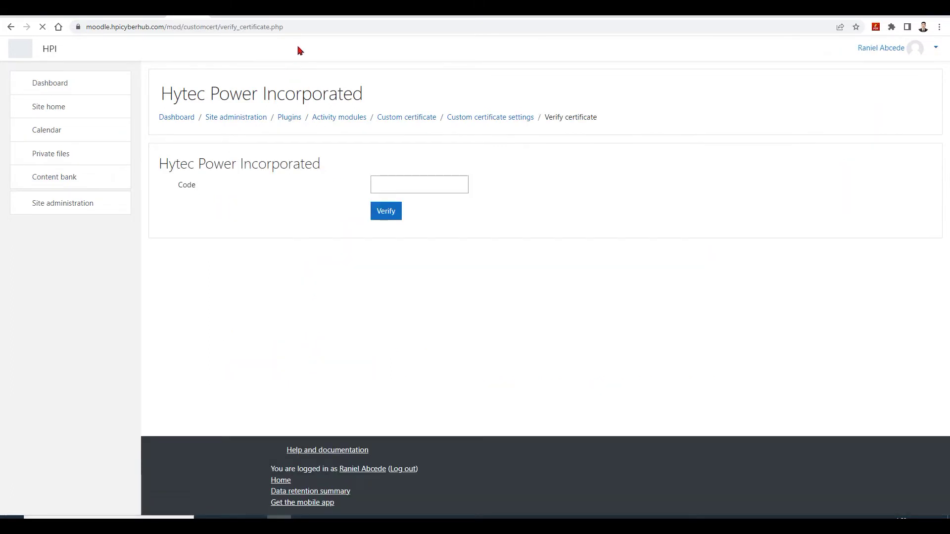
click(302, 32)
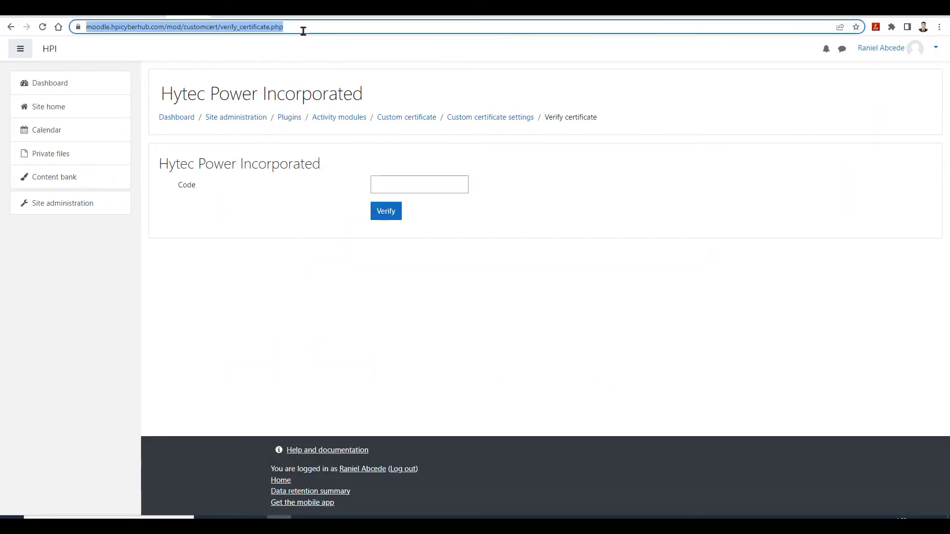
click(416, 183)
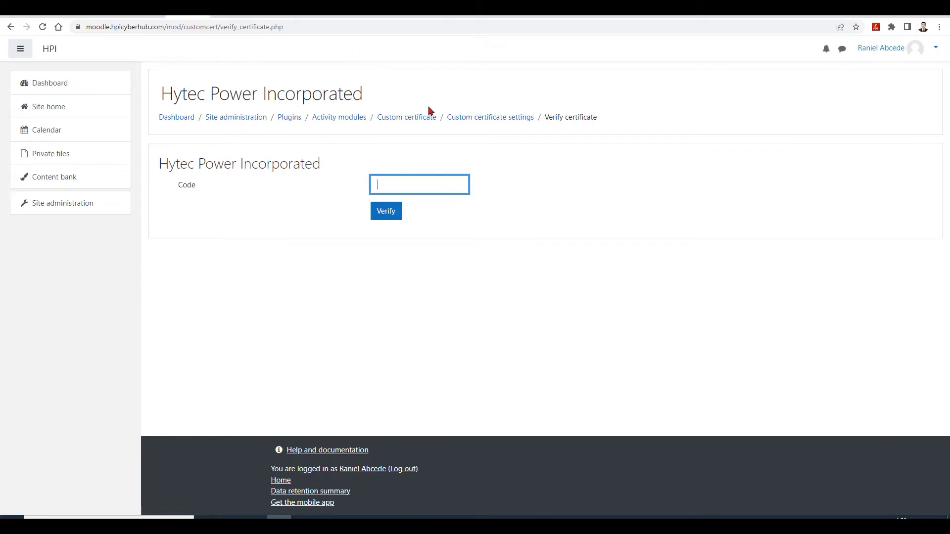
click(303, 518)
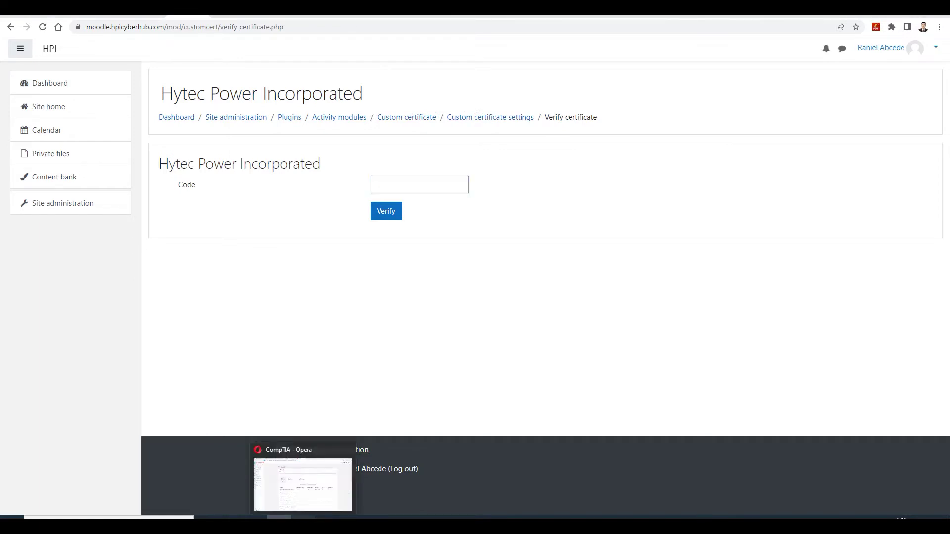
- Load the verify_certificate address in a new Opera tab as a logged-out visitor
click(303, 482)
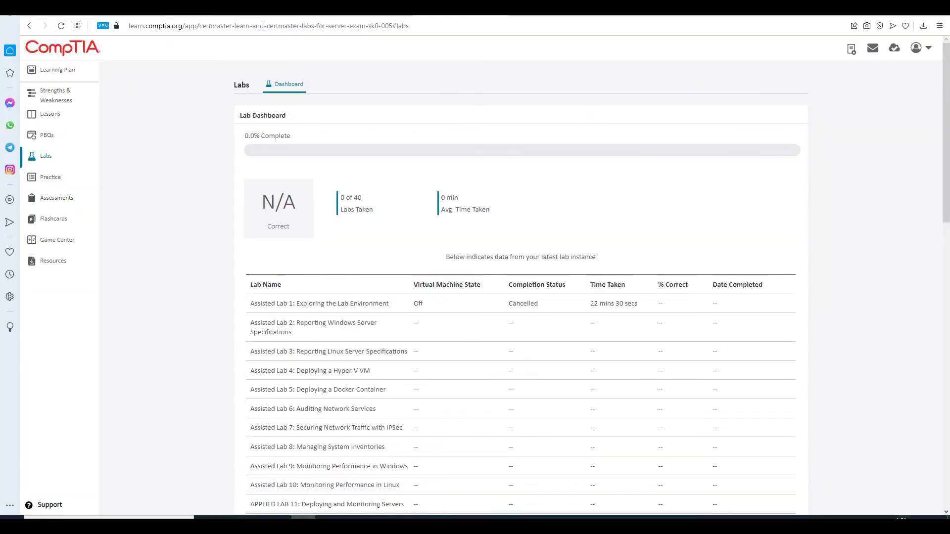
key(ctrl+t)
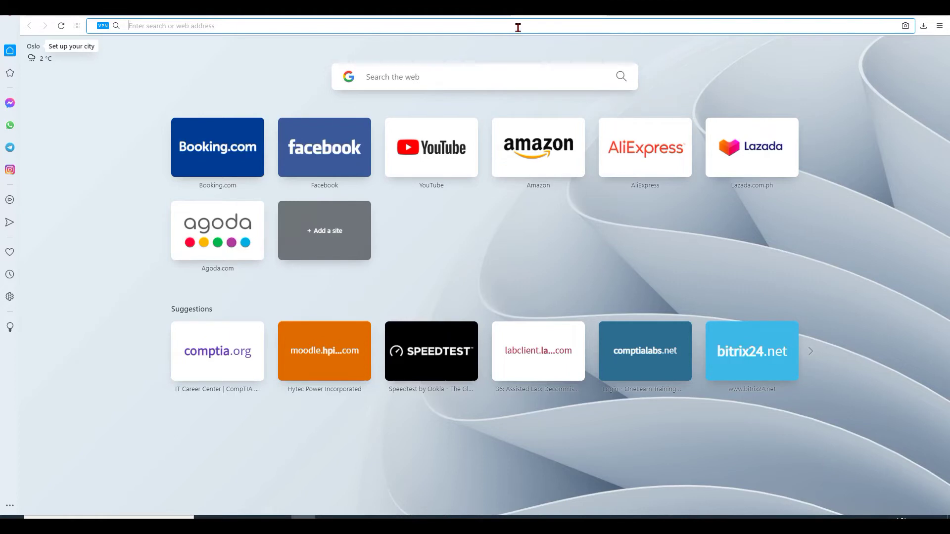
text(https://moodle.hpicyberhub.com/mod/customcert/verify_certificate.php)
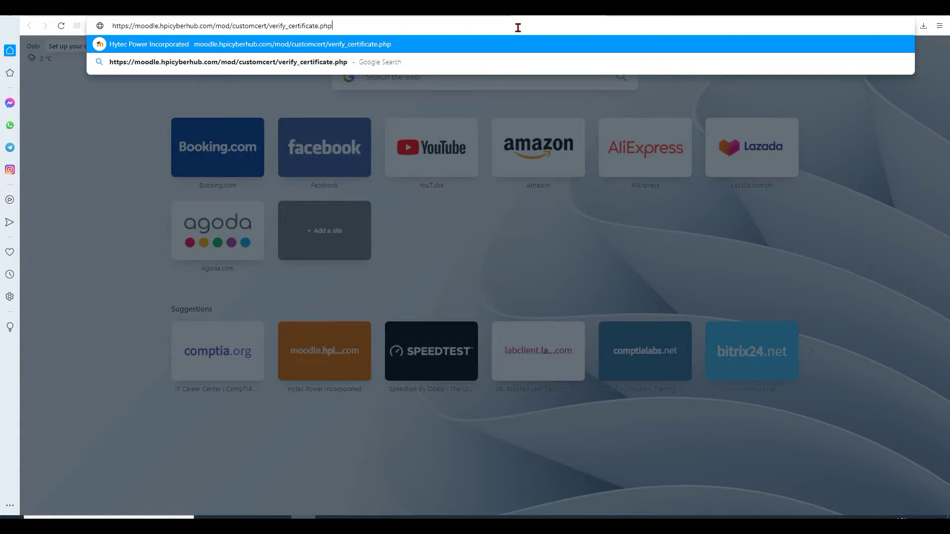
key(Return)
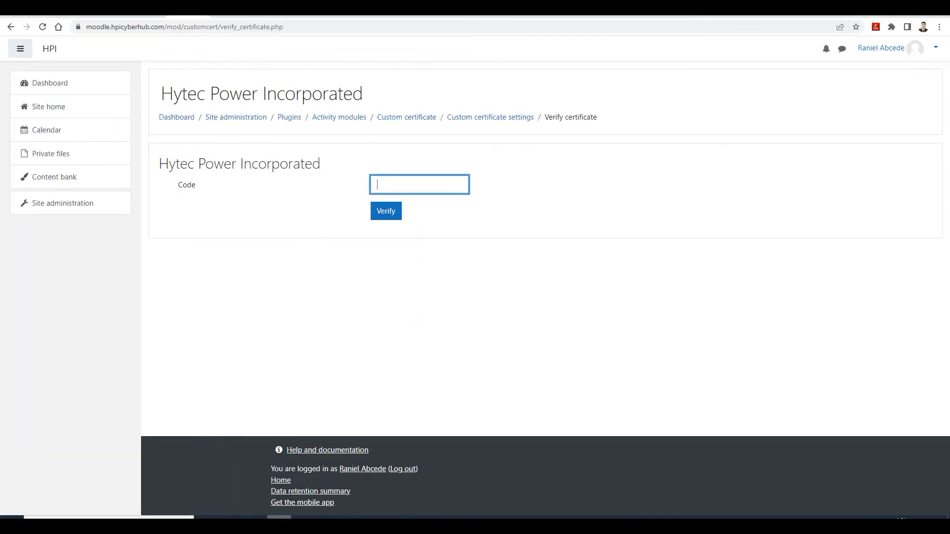
- Enable 'Allow verification of all certificates' in Custom certificate settings and save
click(486, 120)
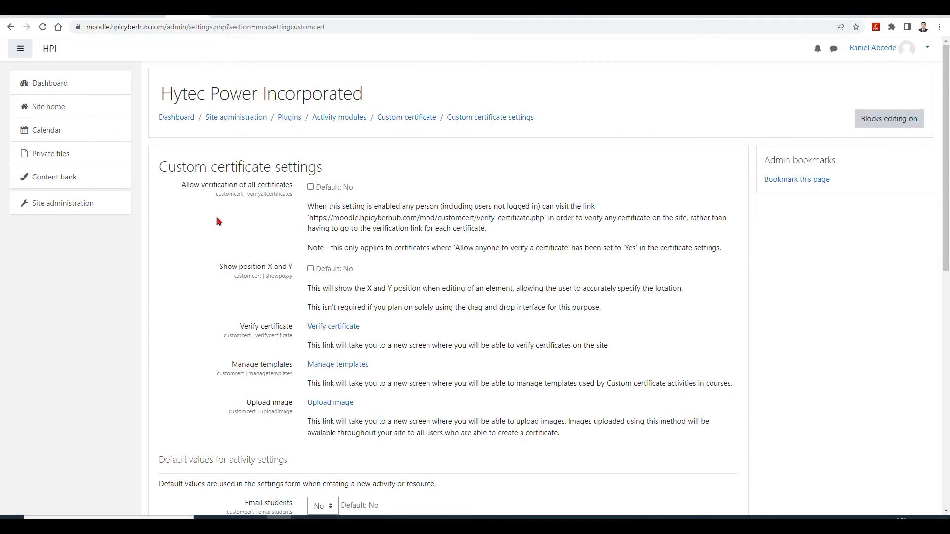
drag(183, 191, 246, 191)
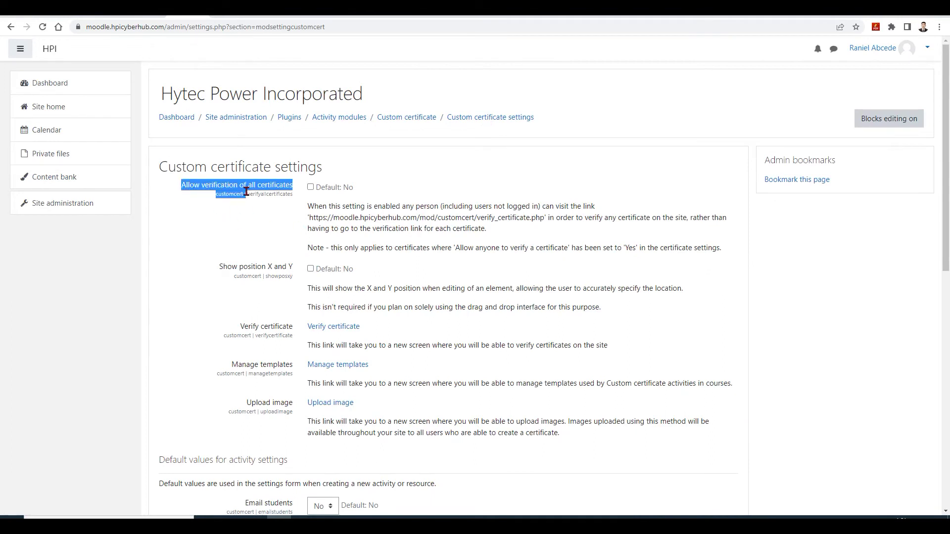
click(286, 205)
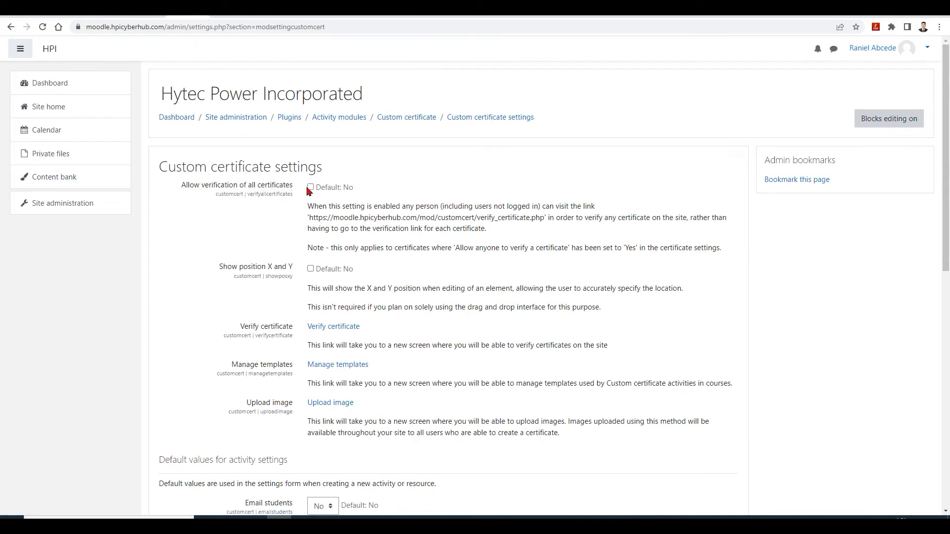
click(310, 187)
scroll(236, 408, down, 7)
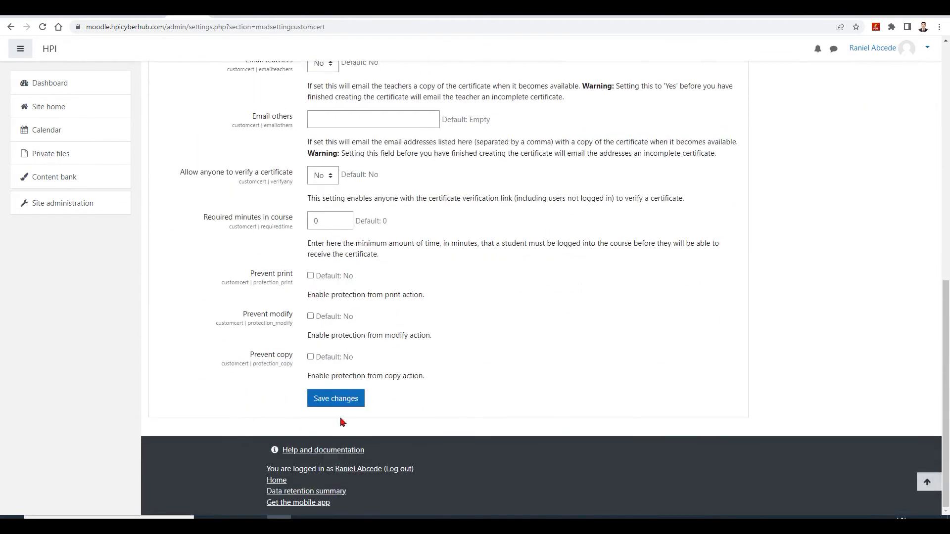
click(339, 405)
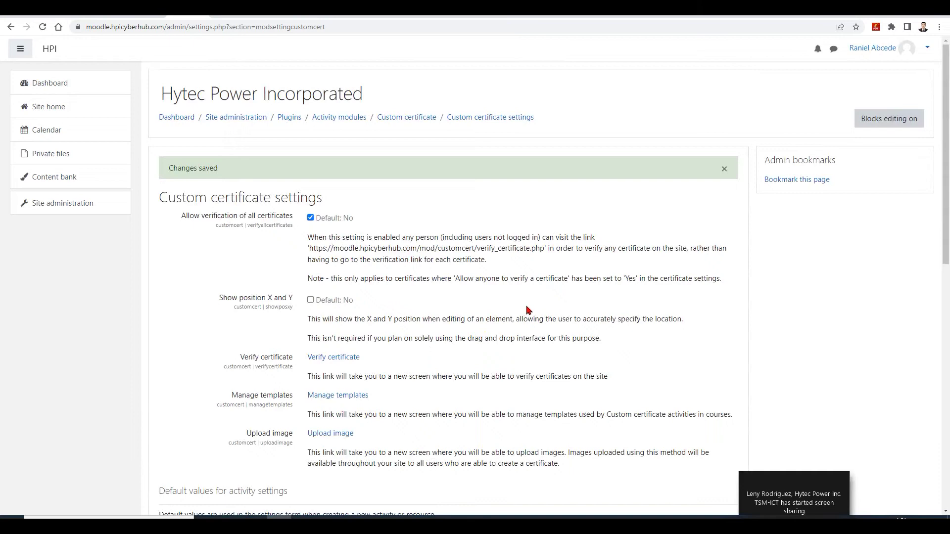
scroll(528, 310, down, 2)
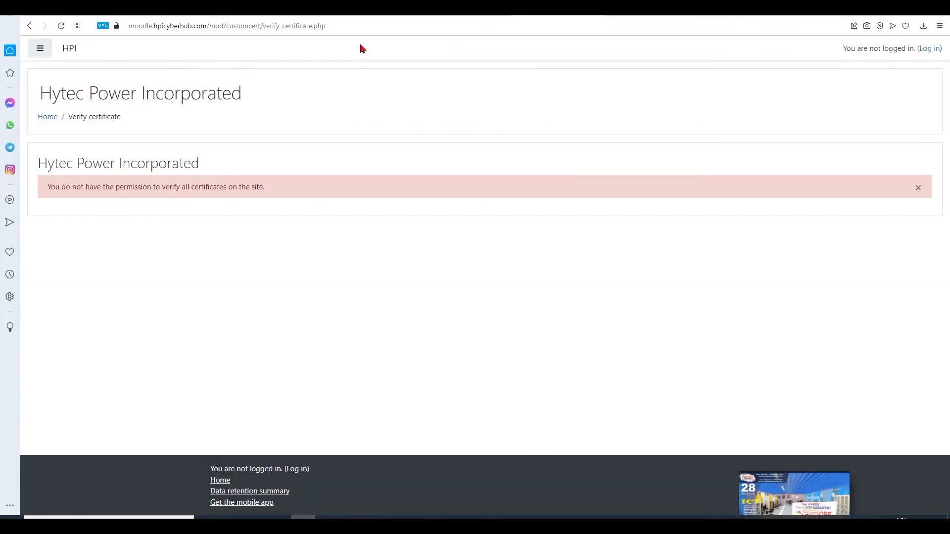
- Reload the logged-out verify_certificate page so the Code field appears
click(362, 27)
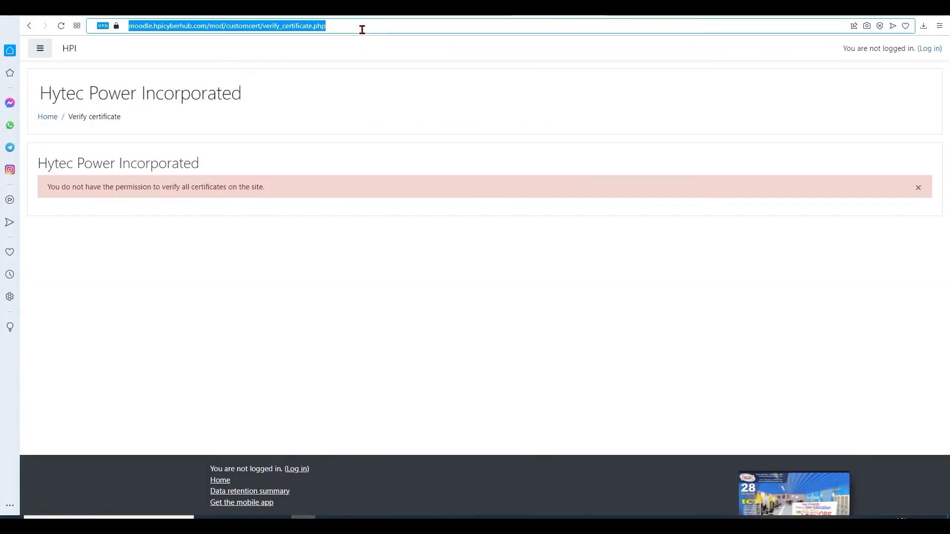
key(Return)
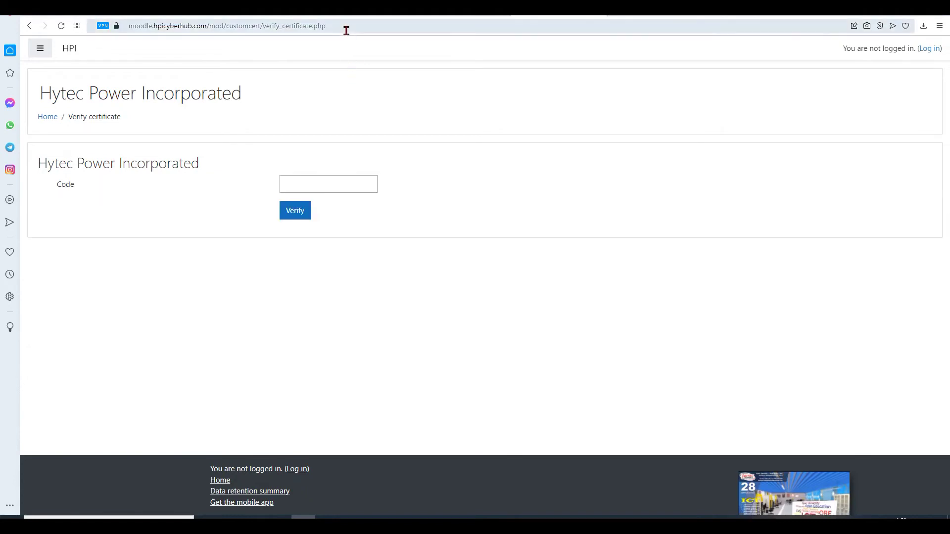
drag(346, 30, 129, 35)
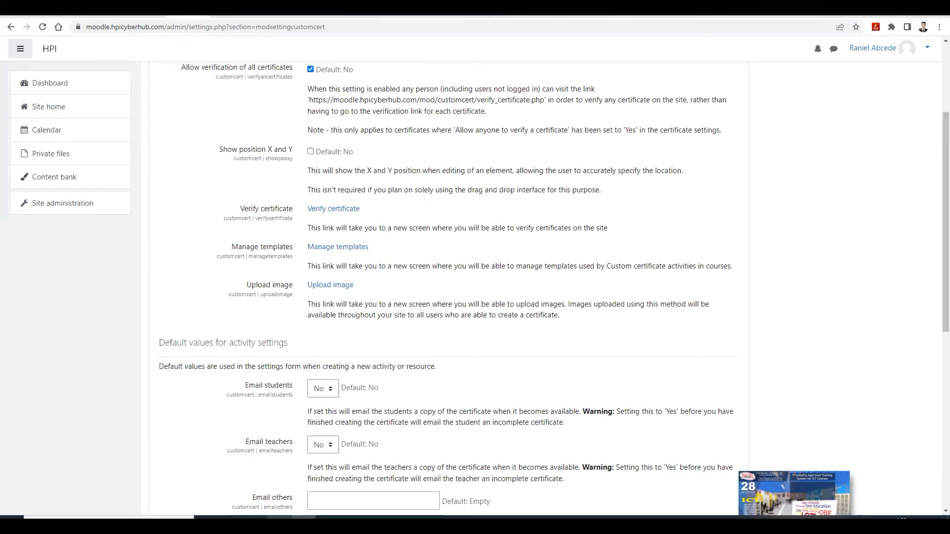
click(347, 247)
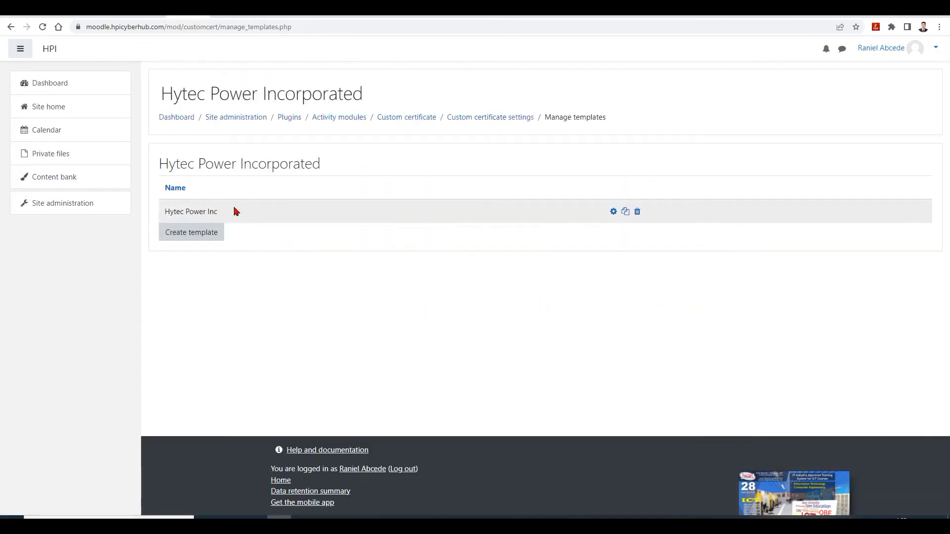
click(612, 213)
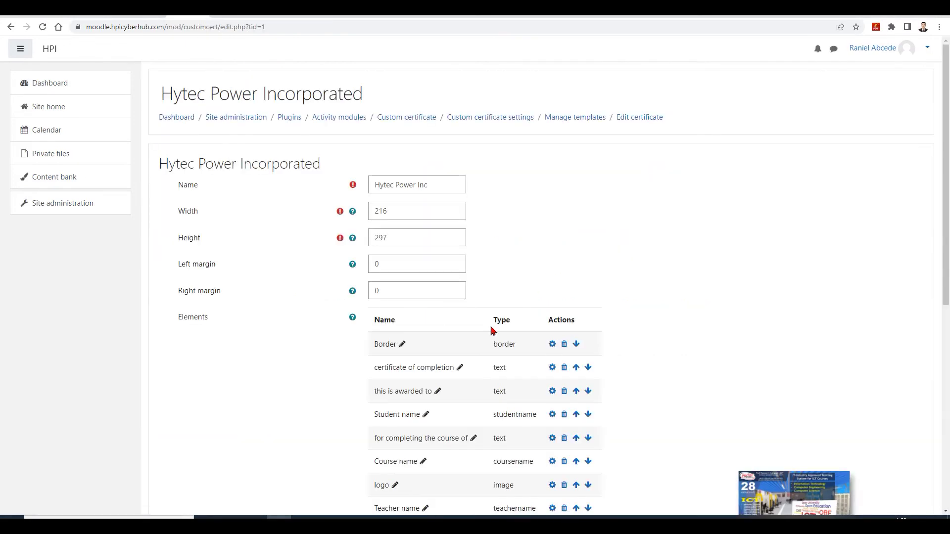
scroll(409, 422, down, 3)
scroll(473, 472, down, 1)
click(491, 467)
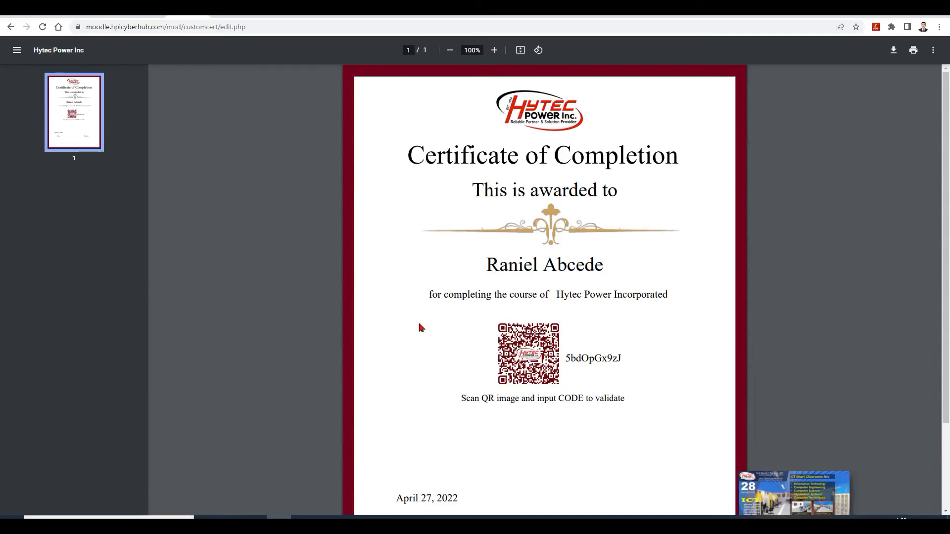
scroll(475, 334, down, 3)
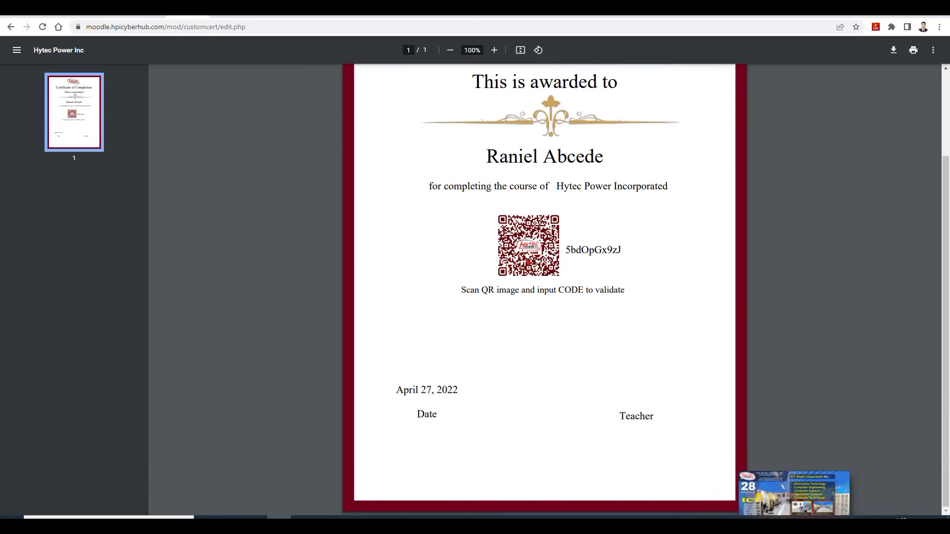
scroll(507, 263, up, 3)
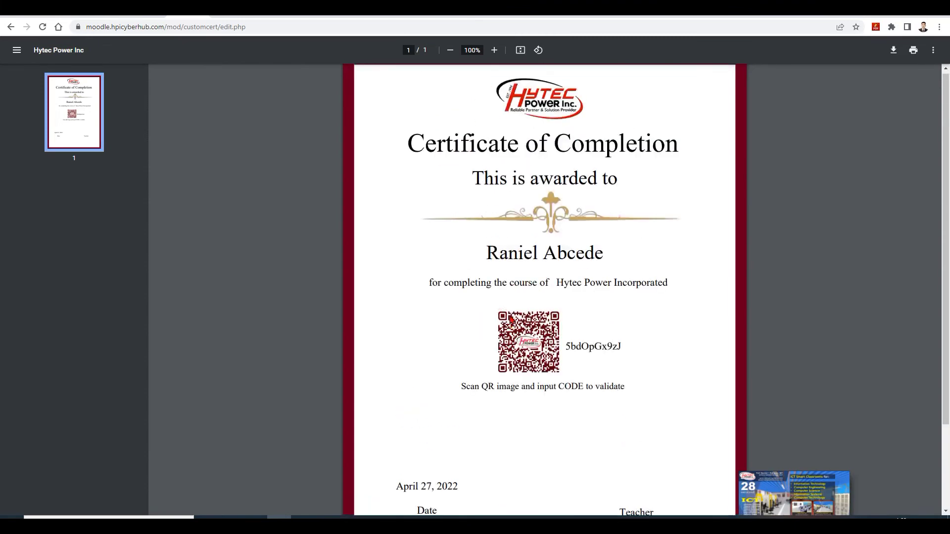
scroll(524, 346, down, 3)
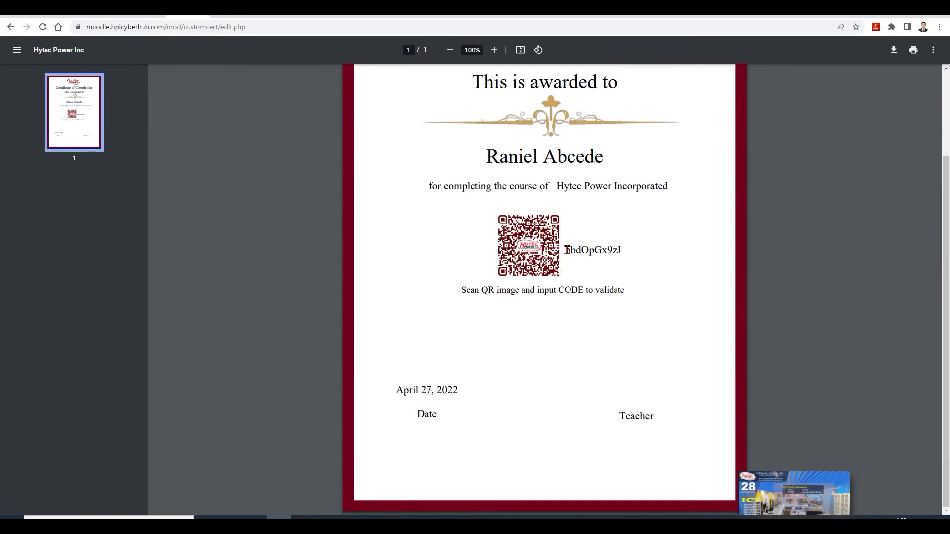
drag(567, 250, 621, 249)
key(ctrl+c)
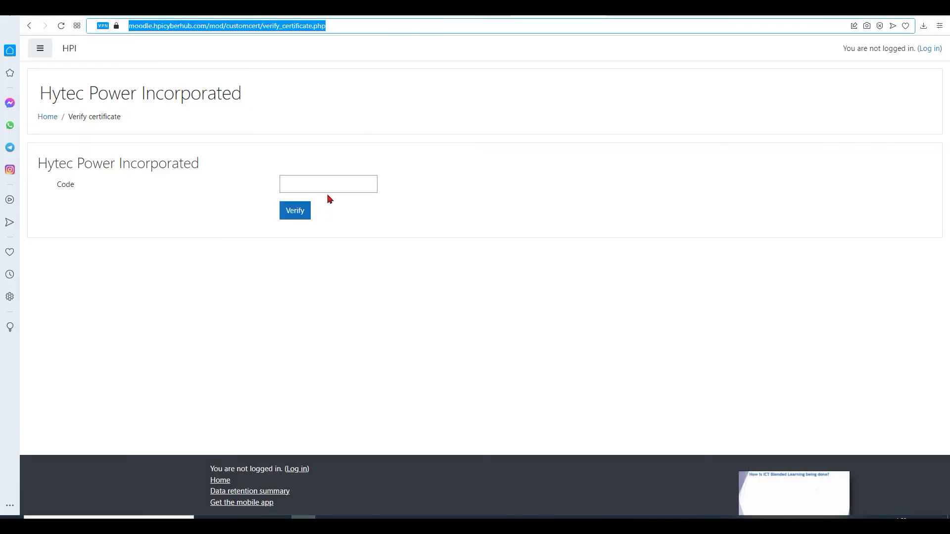
click(329, 188)
key(ctrl+v)
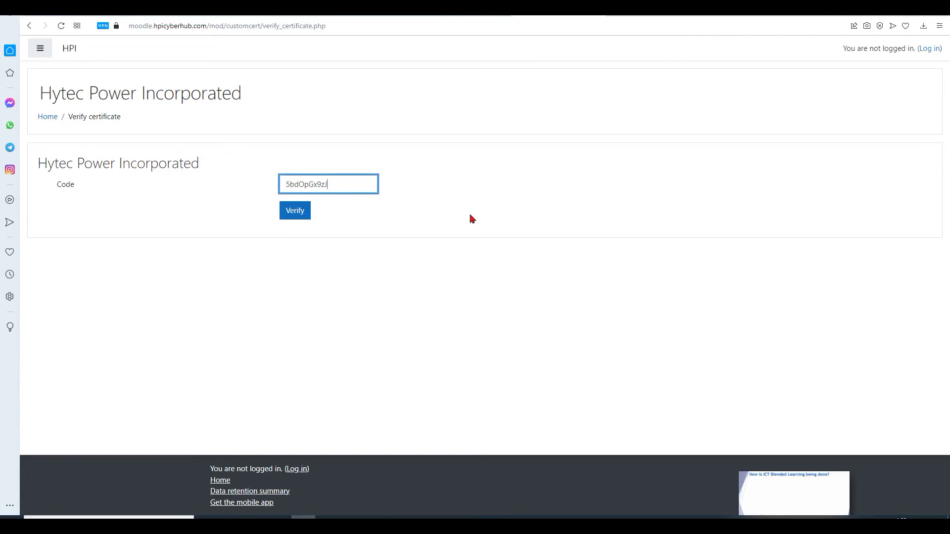
click(303, 217)
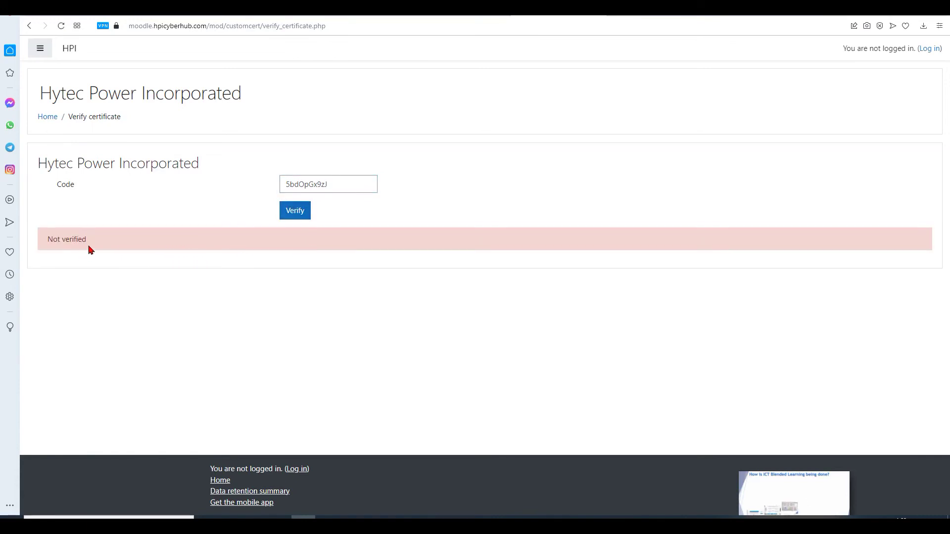
drag(88, 240, 52, 240)
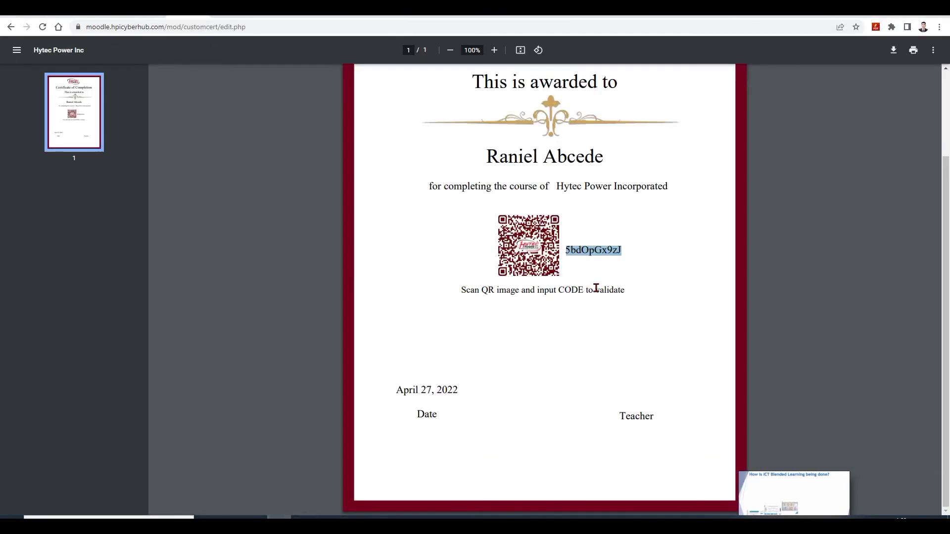
scroll(599, 394, up, 3)
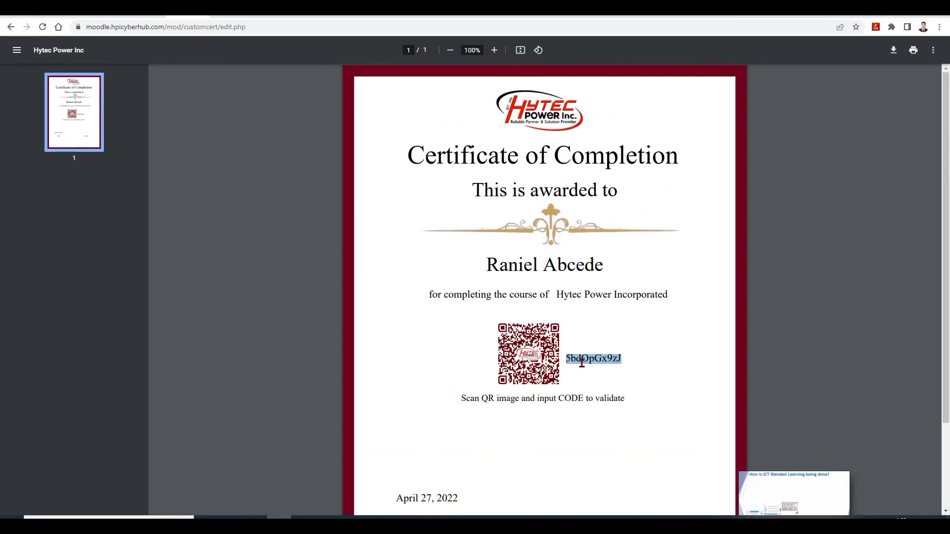
scroll(660, 442, down, 3)
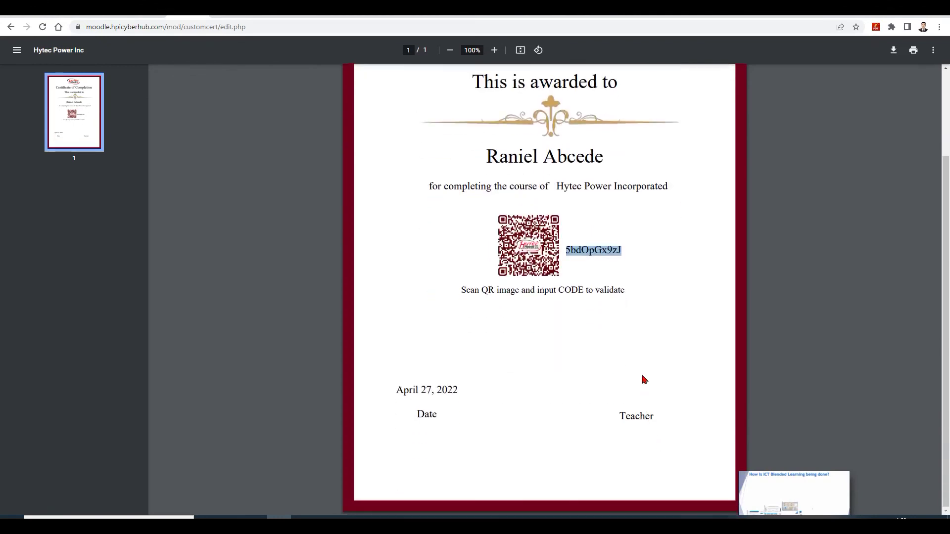
scroll(605, 431, up, 3)
scroll(596, 382, down, 3)
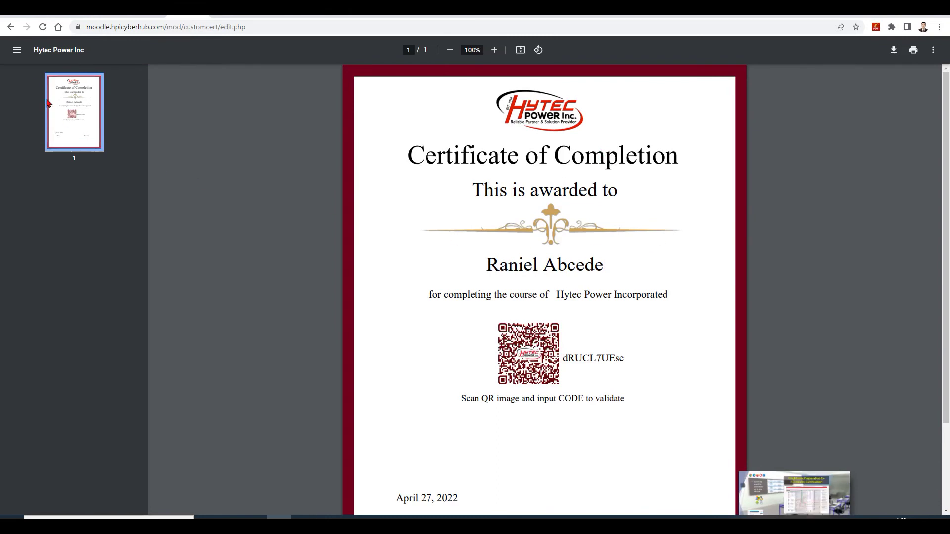
- Return from the PDF preview to the Hytec Power Inc template's element list
click(11, 27)
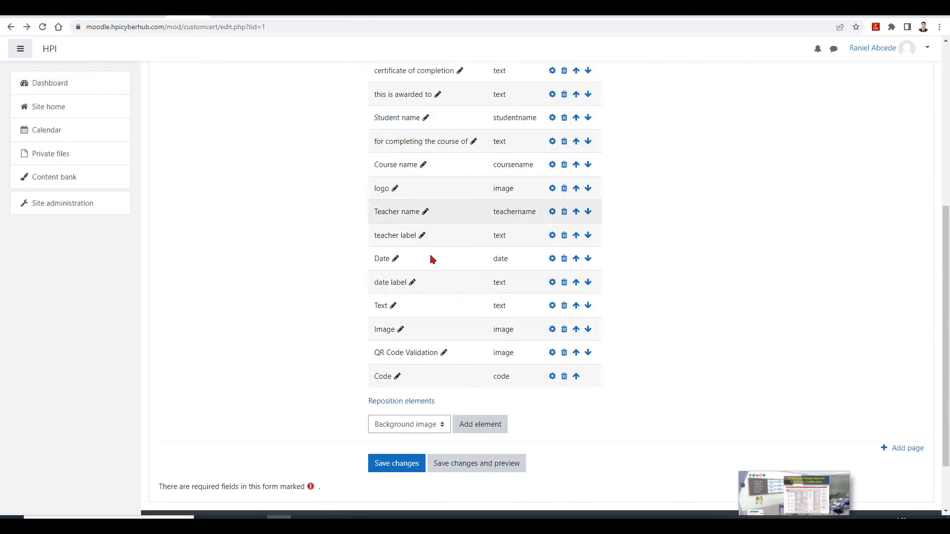
scroll(498, 413, up, 1)
scroll(526, 403, up, 2)
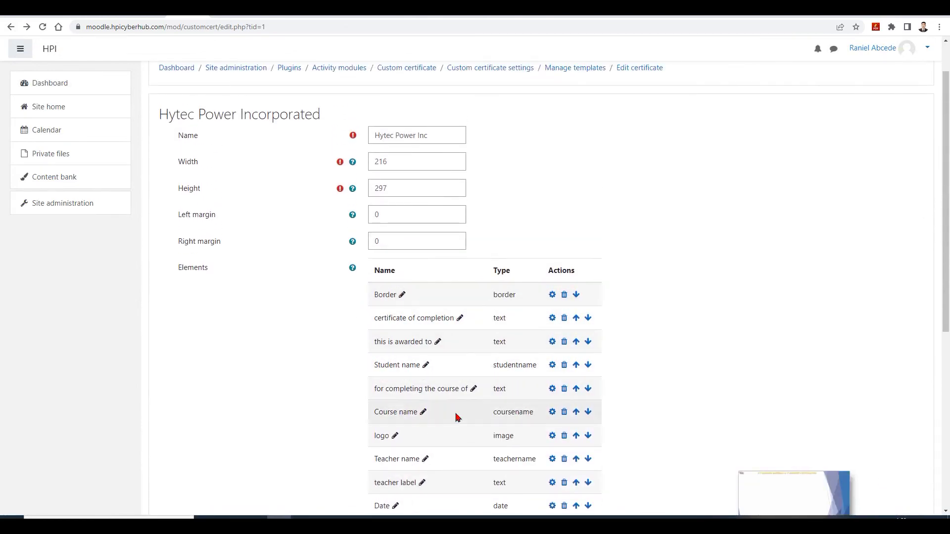
scroll(449, 363, down, 2)
scroll(460, 364, down, 2)
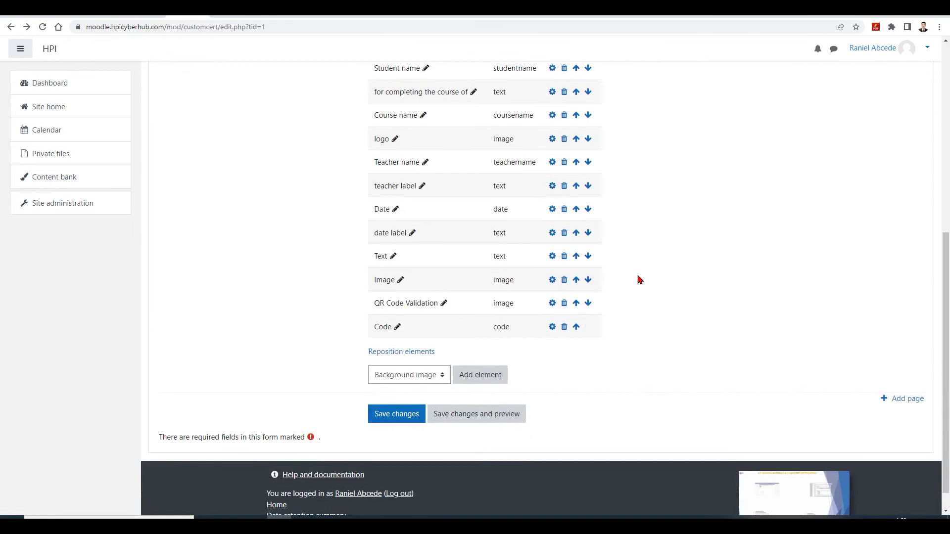
scroll(594, 327, up, 1)
scroll(492, 219, up, 2)
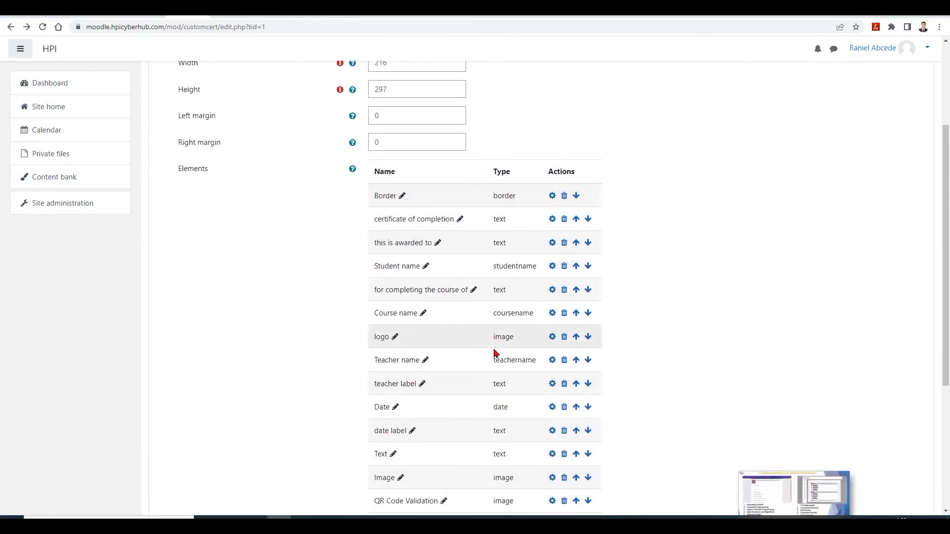
scroll(497, 362, down, 3)
scroll(496, 362, down, 2)
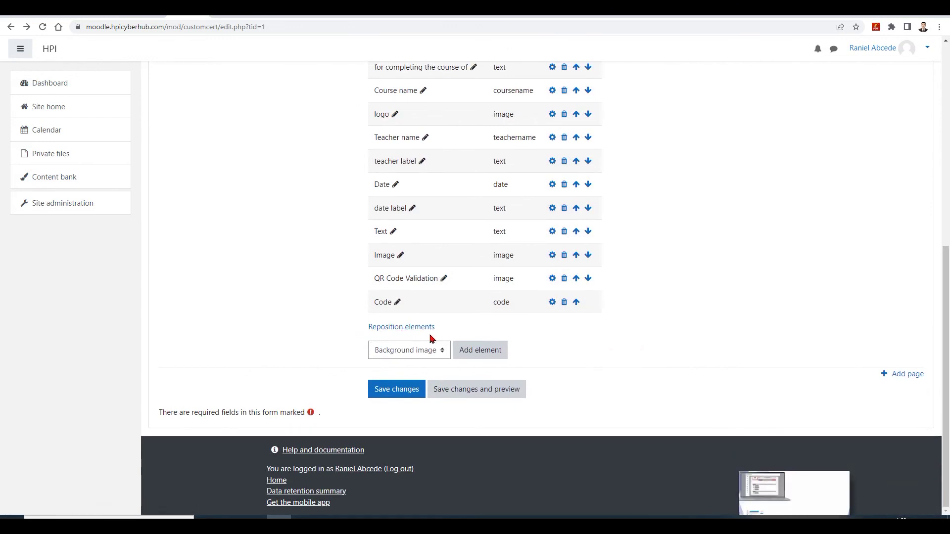
click(392, 330)
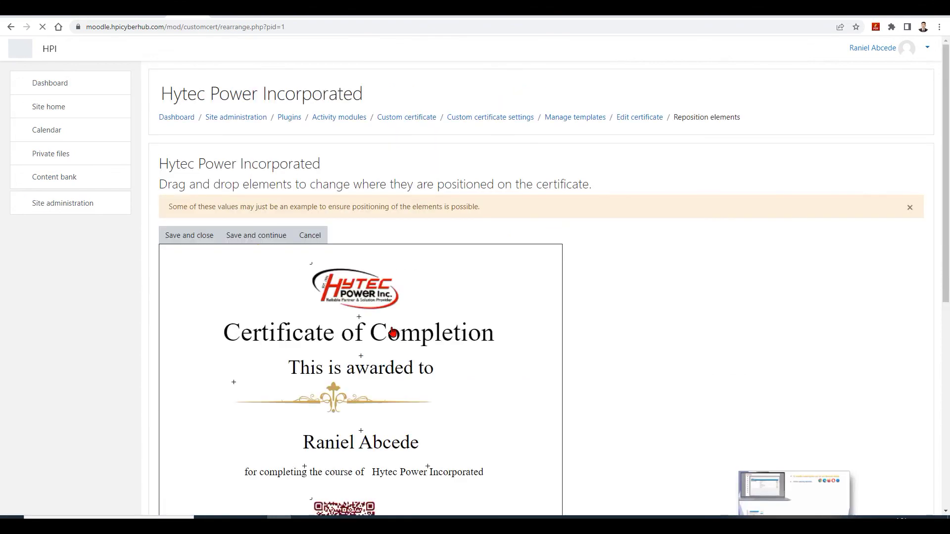
scroll(323, 446, down, 5)
scroll(323, 447, down, 1)
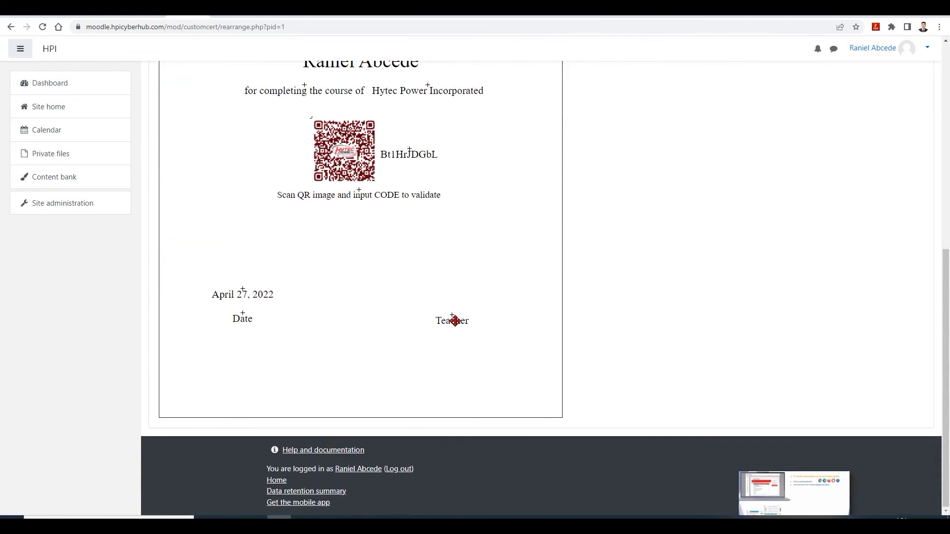
mouse_move(454, 320)
mouse_down()
mouse_move(501, 312)
mouse_move(431, 322)
mouse_up()
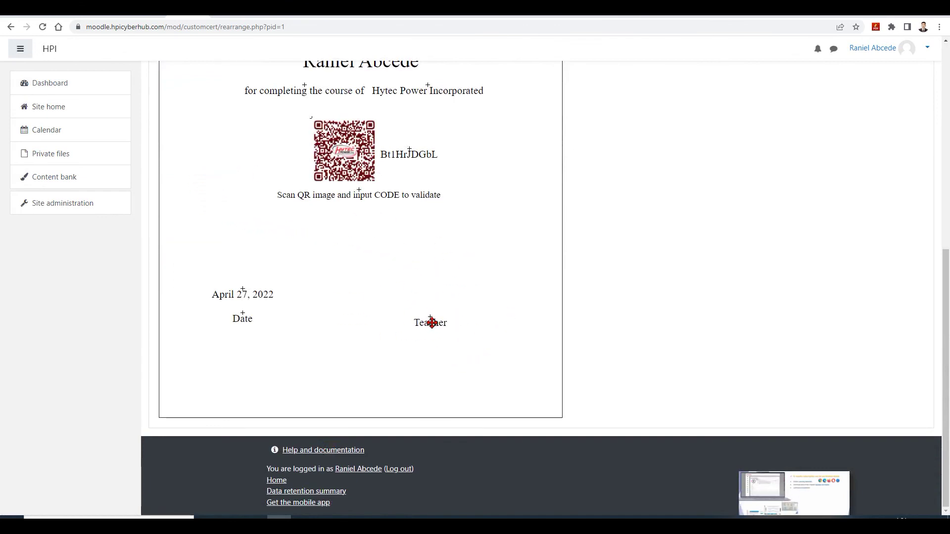
mouse_move(367, 185)
mouse_down()
mouse_move(244, 191)
mouse_move(387, 229)
mouse_move(312, 349)
mouse_move(438, 400)
mouse_move(319, 134)
mouse_move(335, 151)
mouse_up()
scroll(414, 401, up, 1)
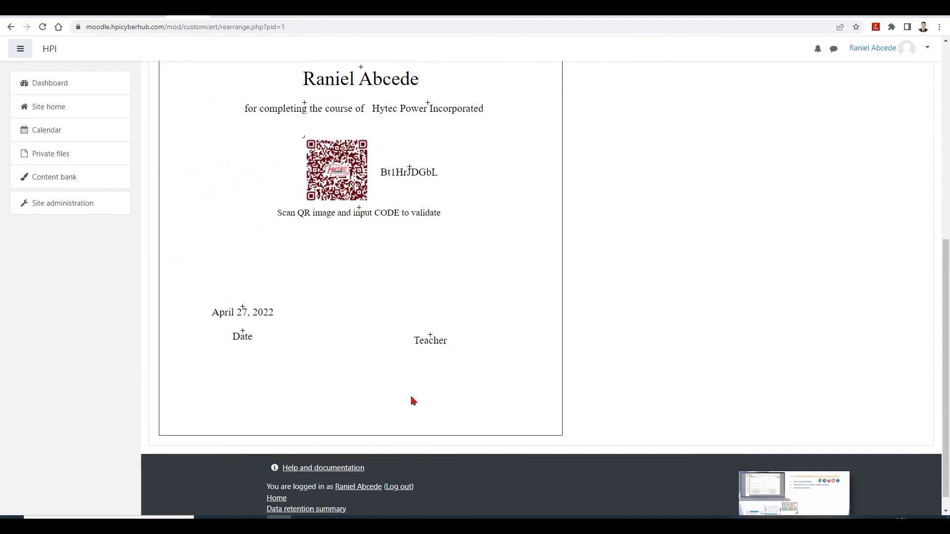
scroll(423, 408, up, 4)
scroll(509, 452, down, 2)
scroll(509, 451, up, 1)
scroll(510, 454, up, 1)
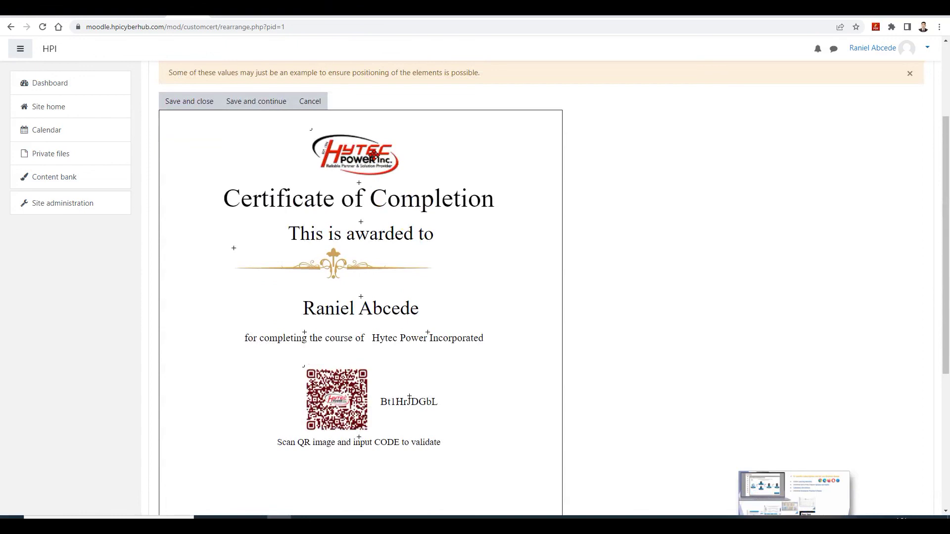
click(310, 102)
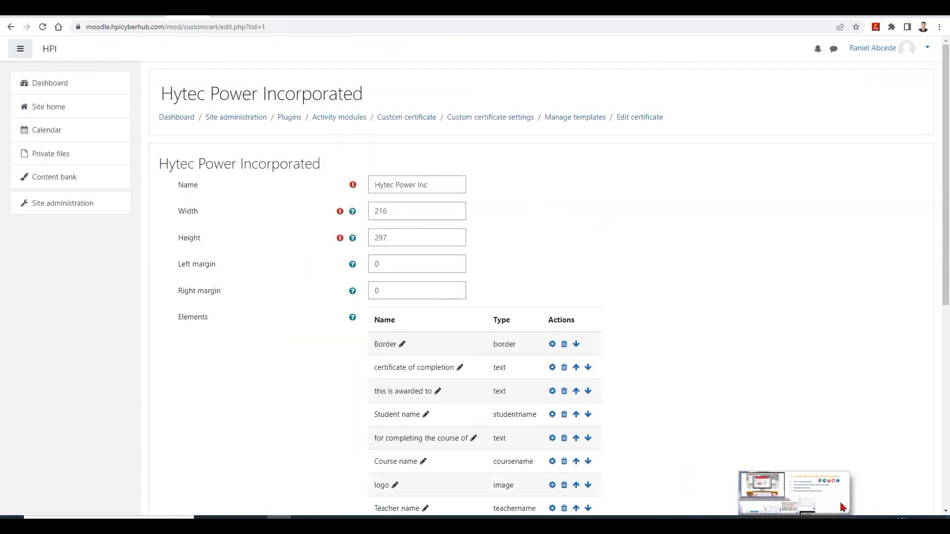
click(818, 517)
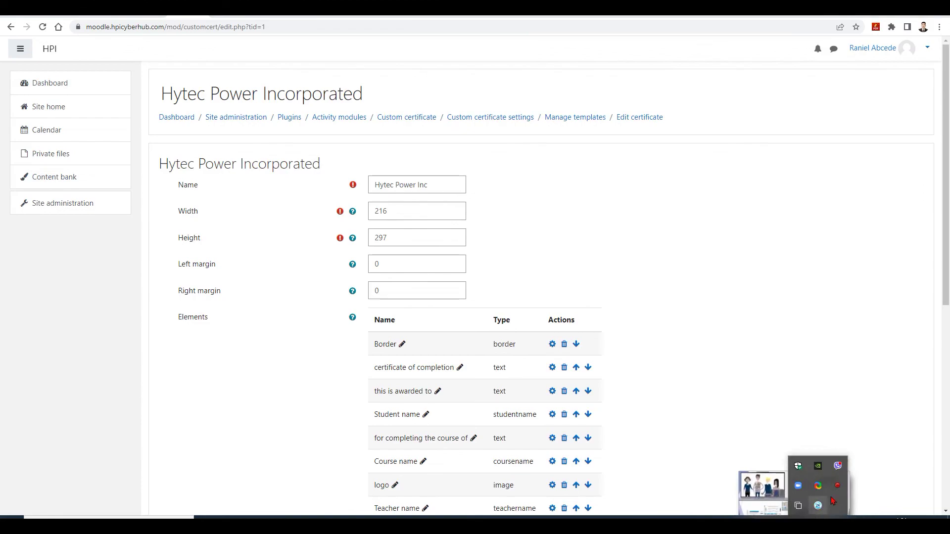